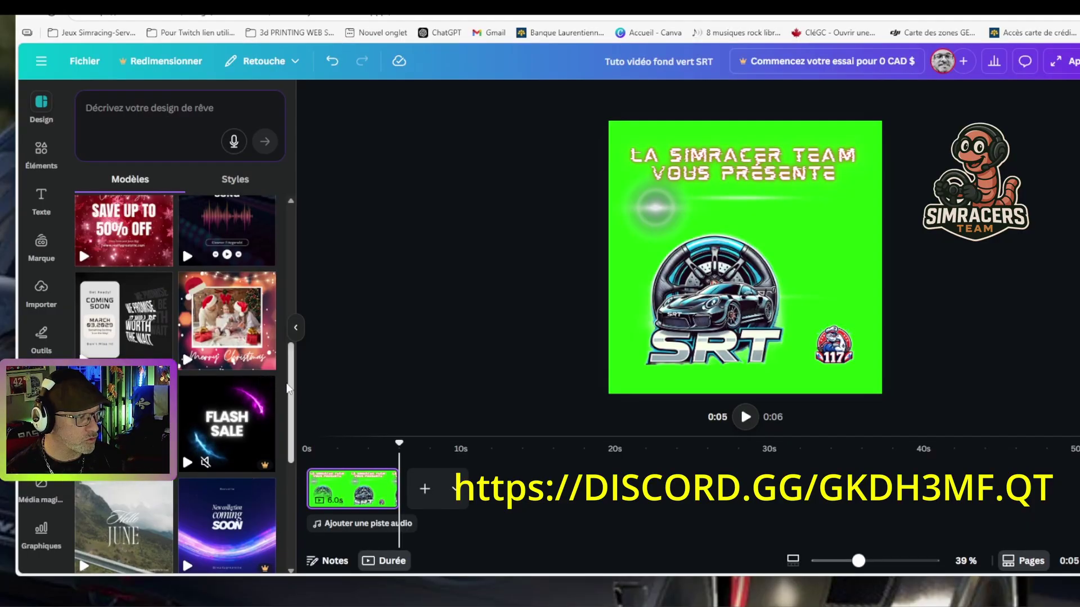
Collapse the side panel of design templates and play the green-screen animation
scroll(292, 377, up, 2)
scroll(291, 378, down, 3)
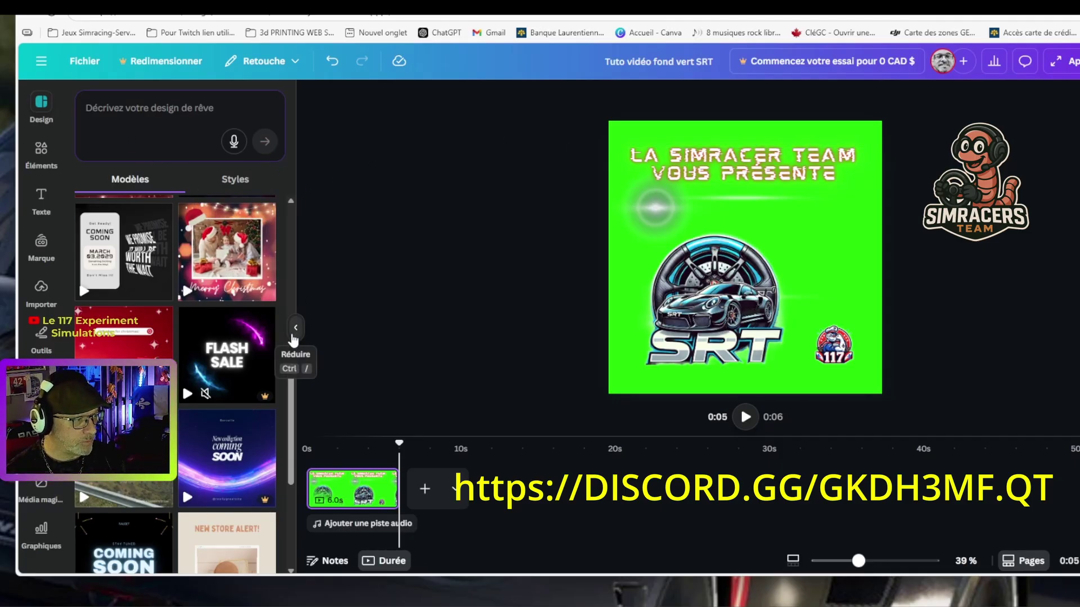
click(295, 327)
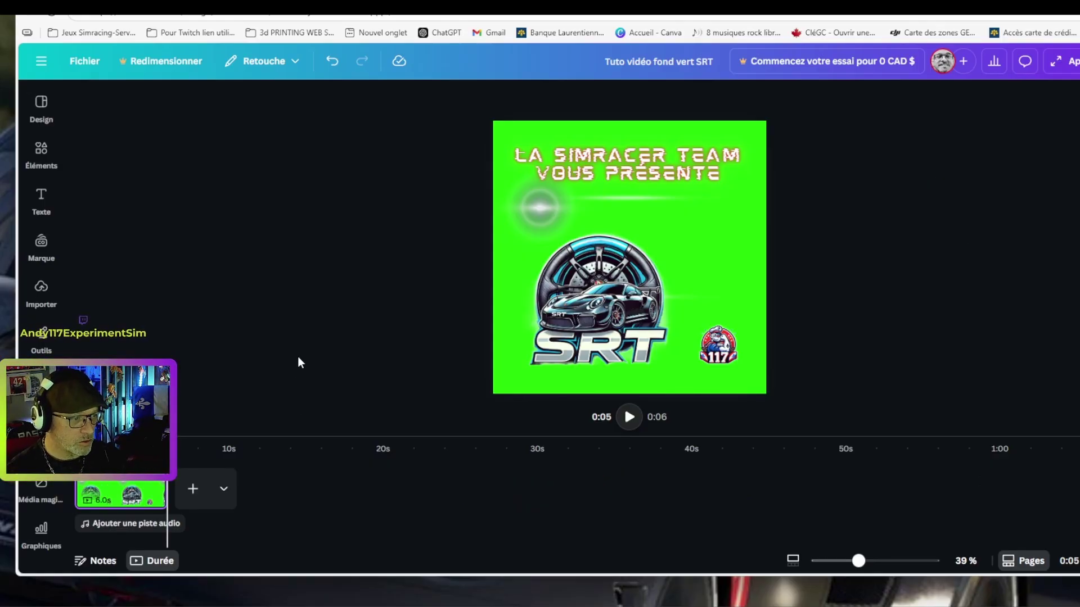
click(629, 418)
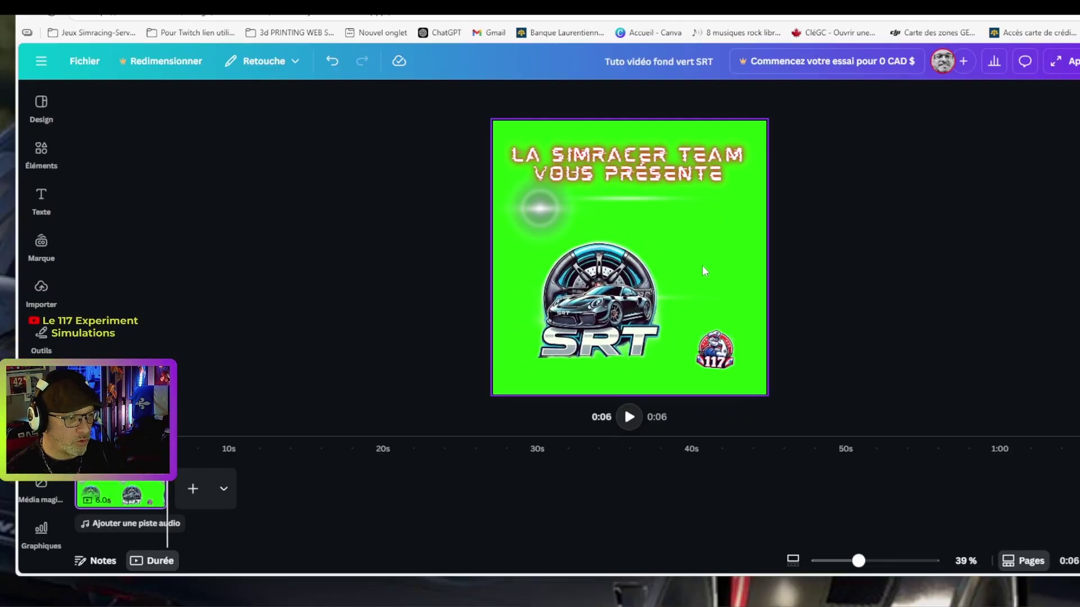
Apply the Dégradé reveal animation to the SRT car logo and replay the video
click(607, 312)
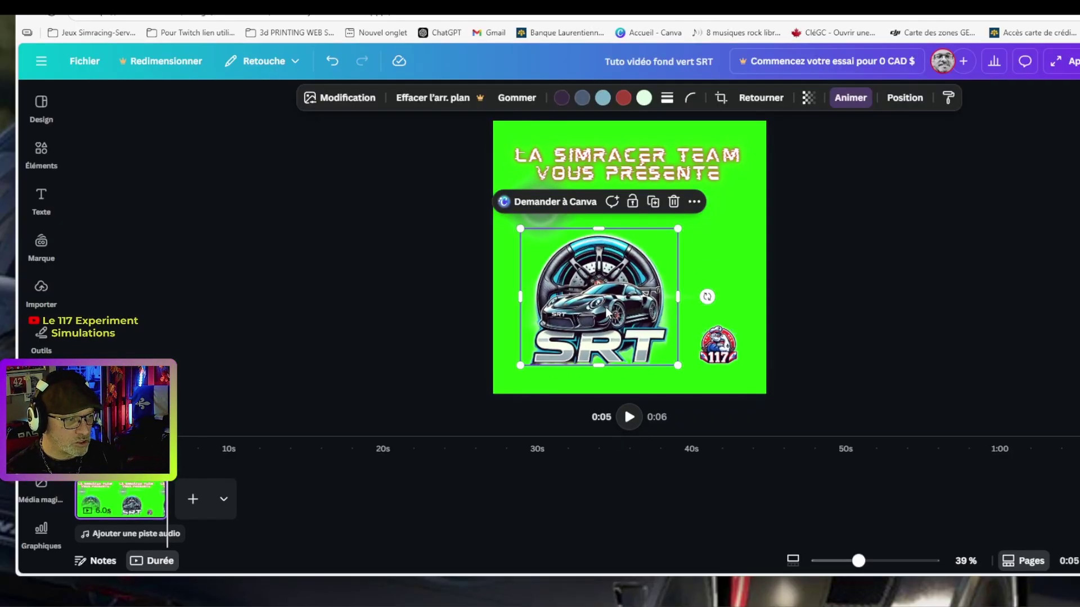
click(855, 99)
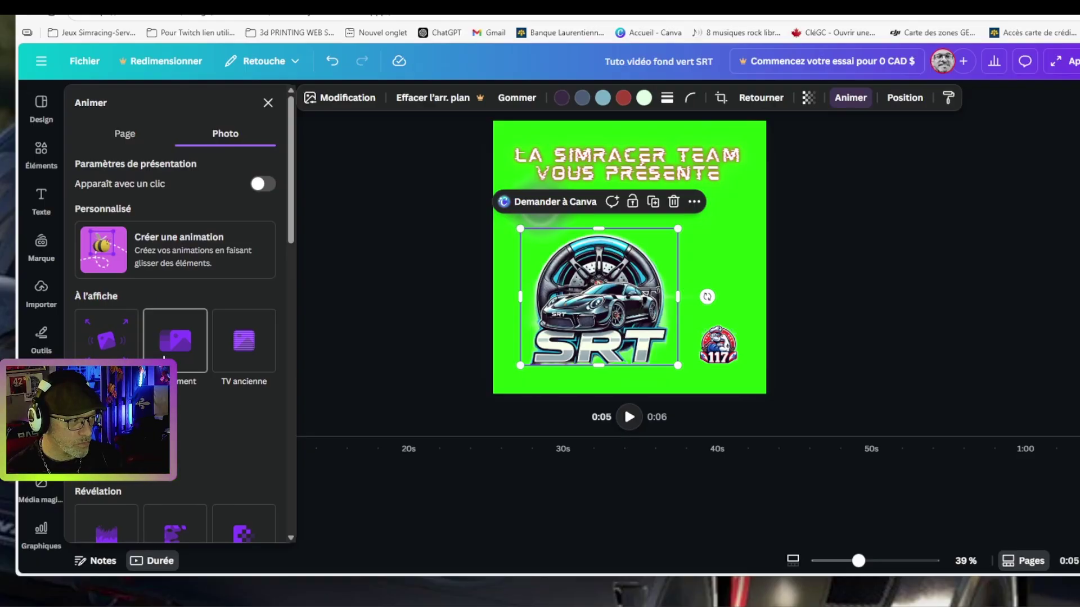
scroll(164, 357, down, 4)
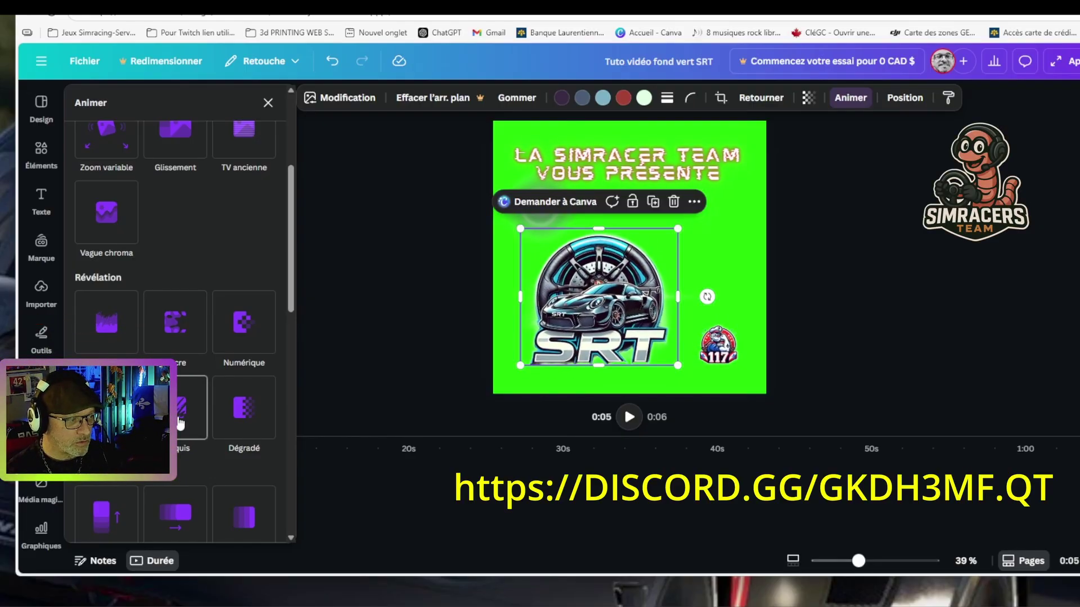
click(267, 425)
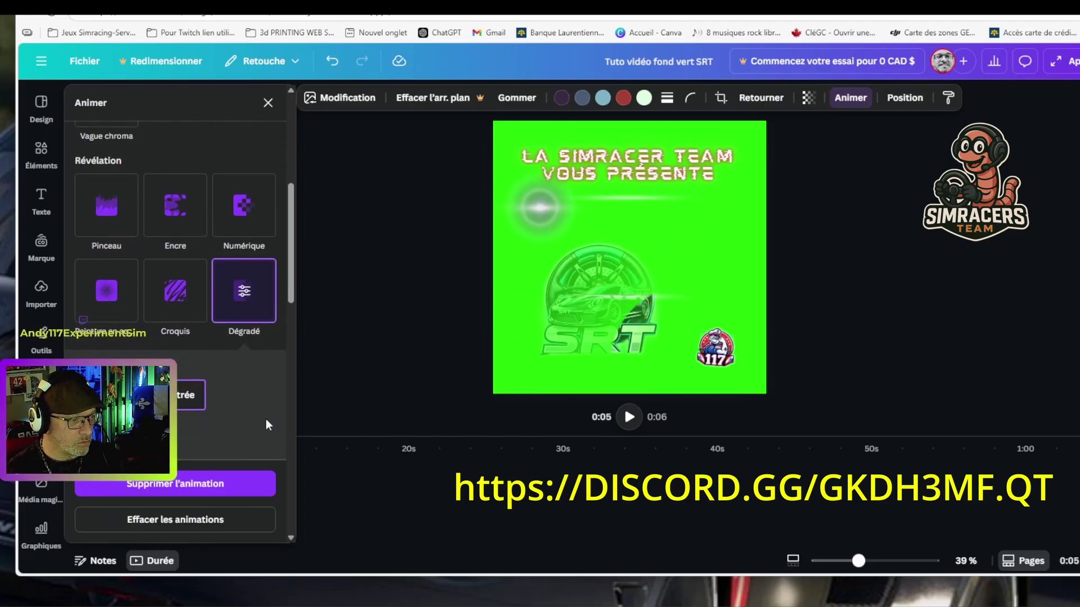
scroll(211, 426, down, 5)
scroll(211, 426, down, 6)
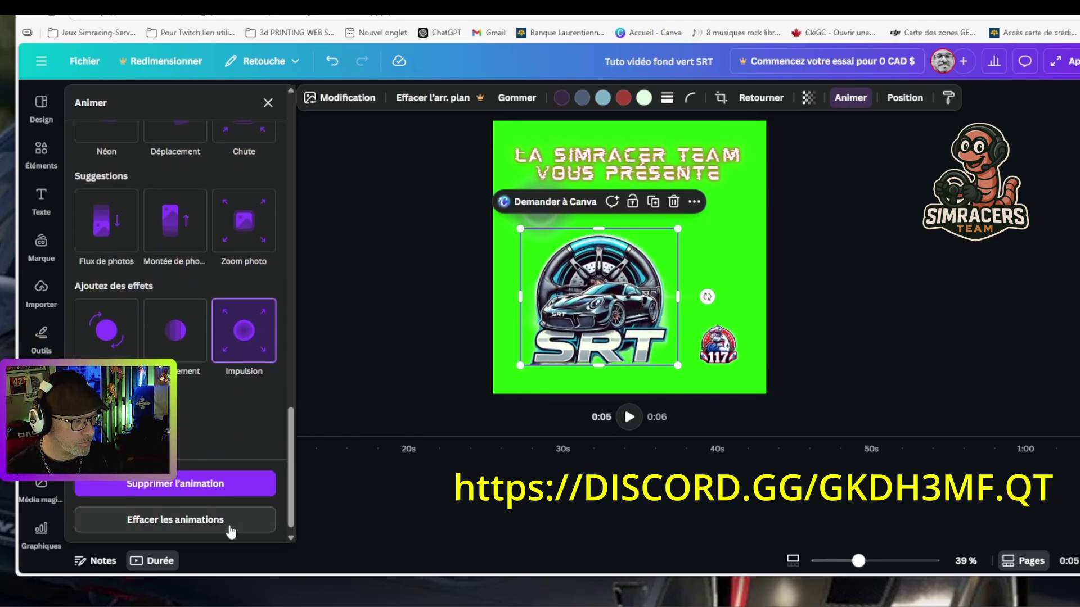
click(326, 348)
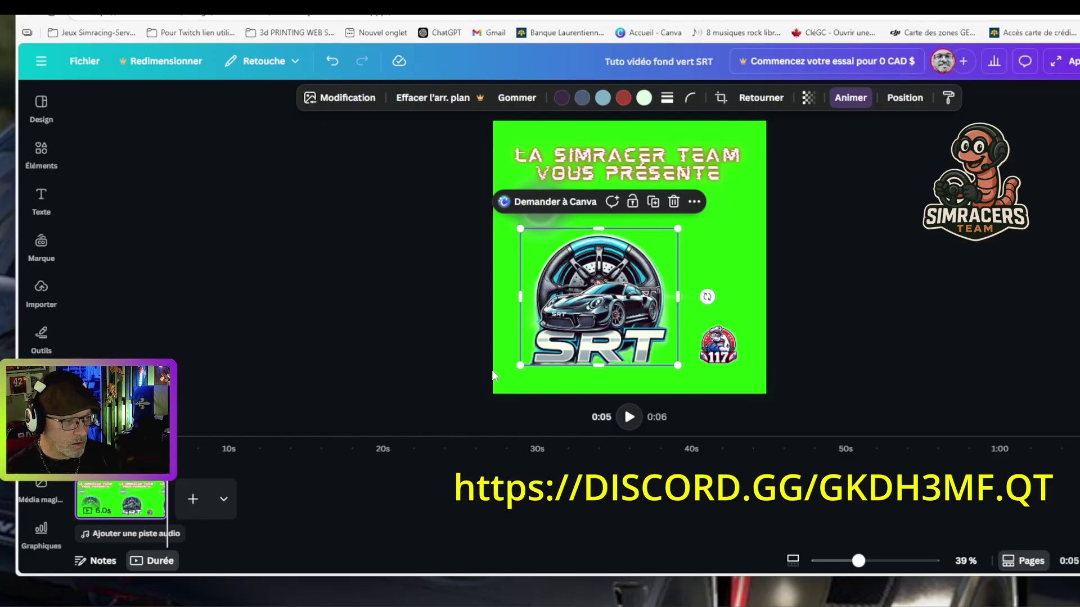
click(628, 418)
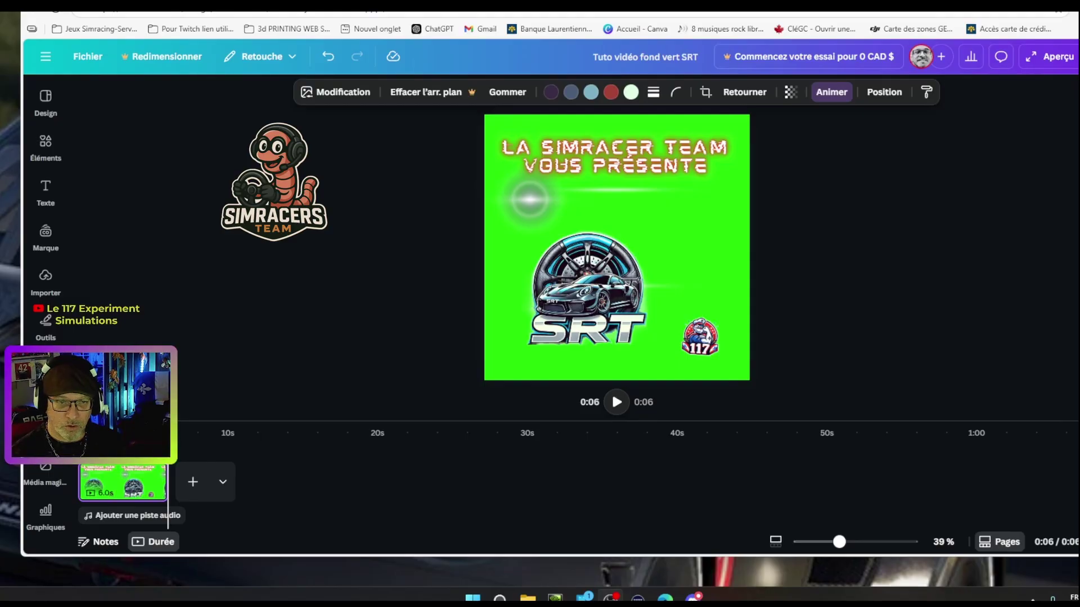
Download the green-screen design as an MP4 video at 1080 × 1080 px
click(587, 286)
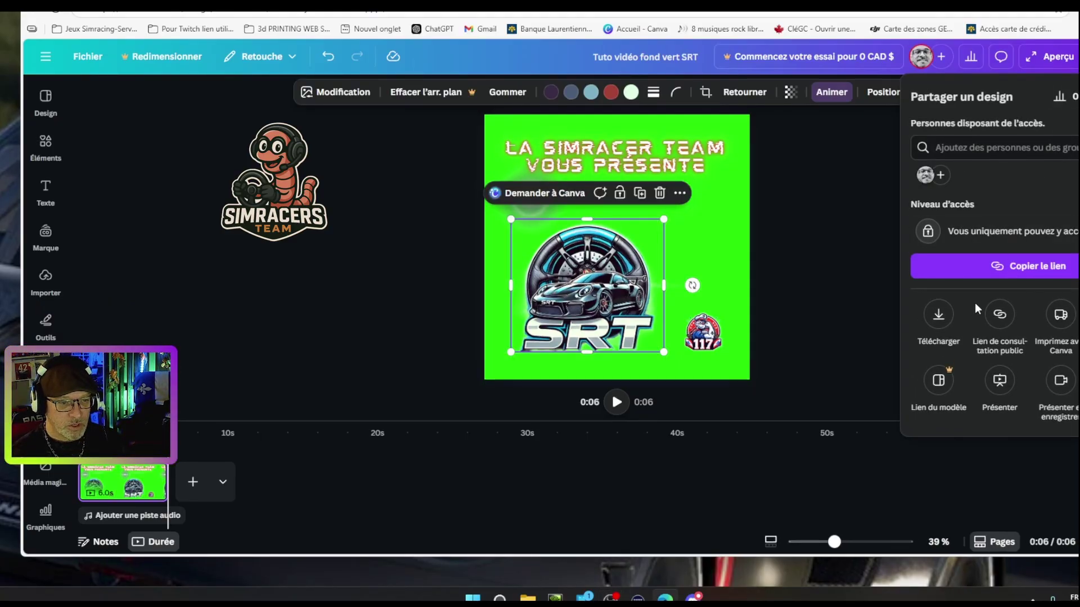
click(937, 317)
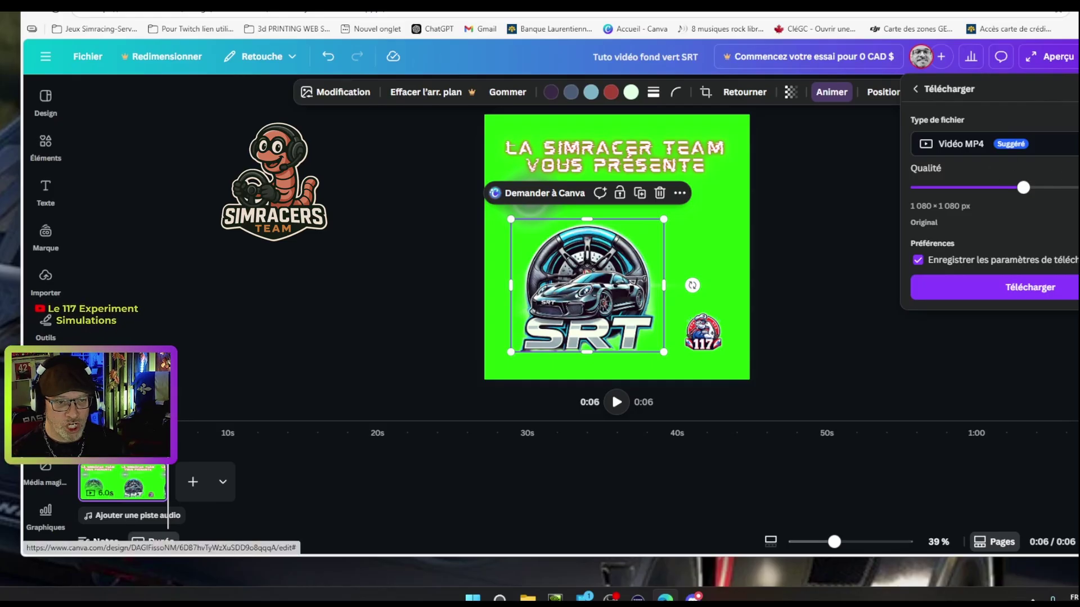
click(956, 143)
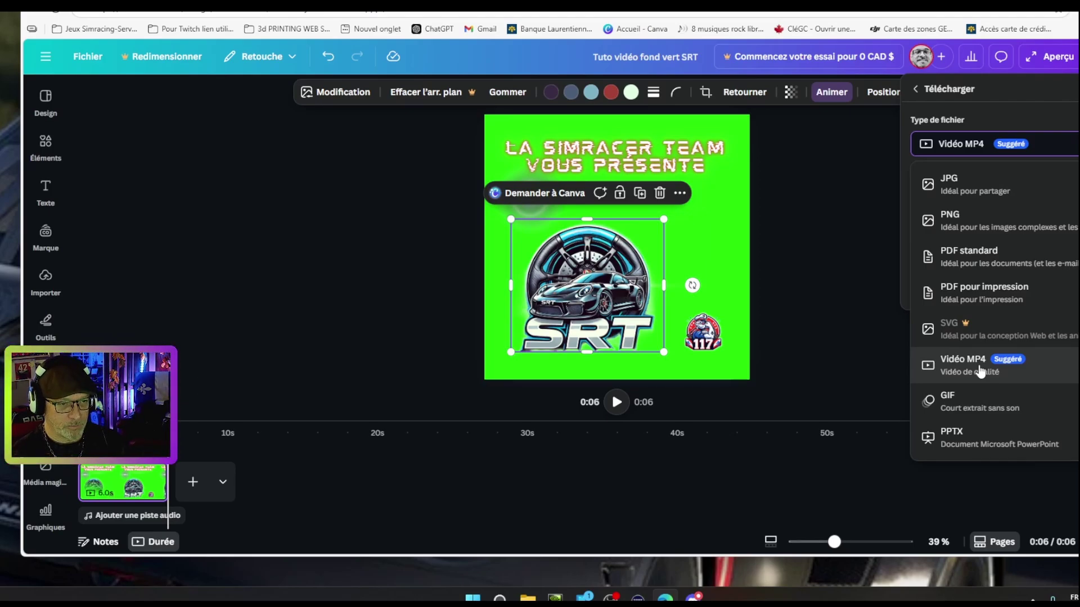
click(1045, 151)
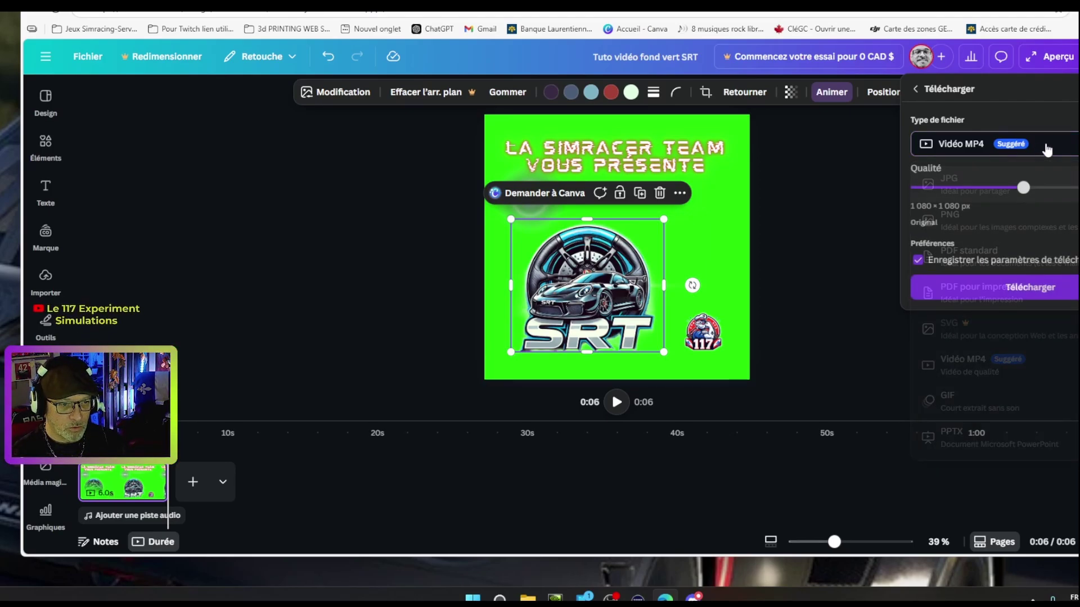
click(1029, 288)
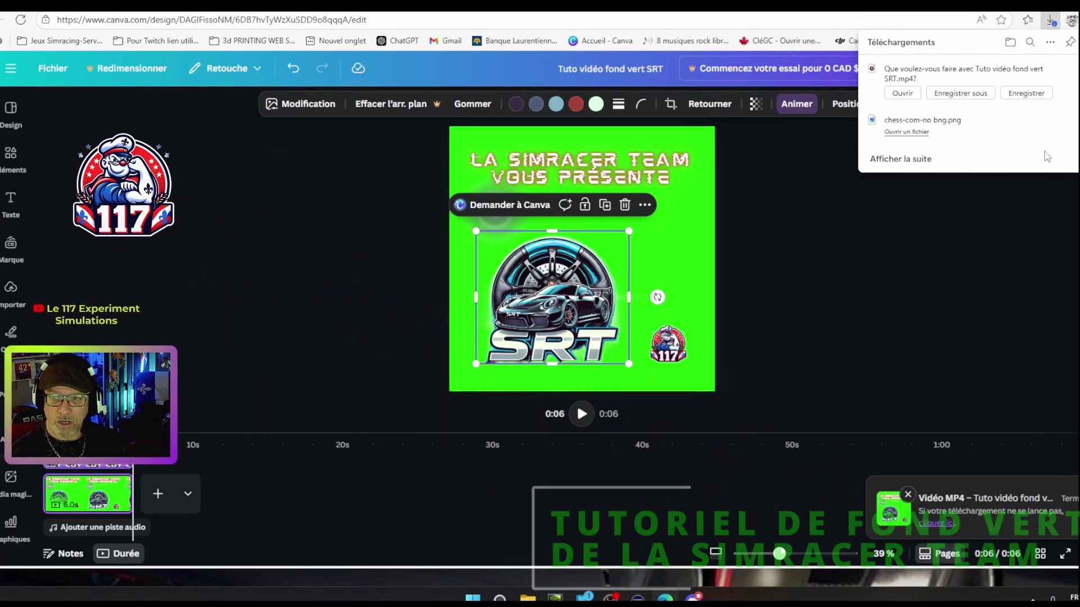
Save the downloaded video as Tuto vidéo fond vert SRT in the OBS 01 VIDEO STOCK folder on drive D
click(971, 94)
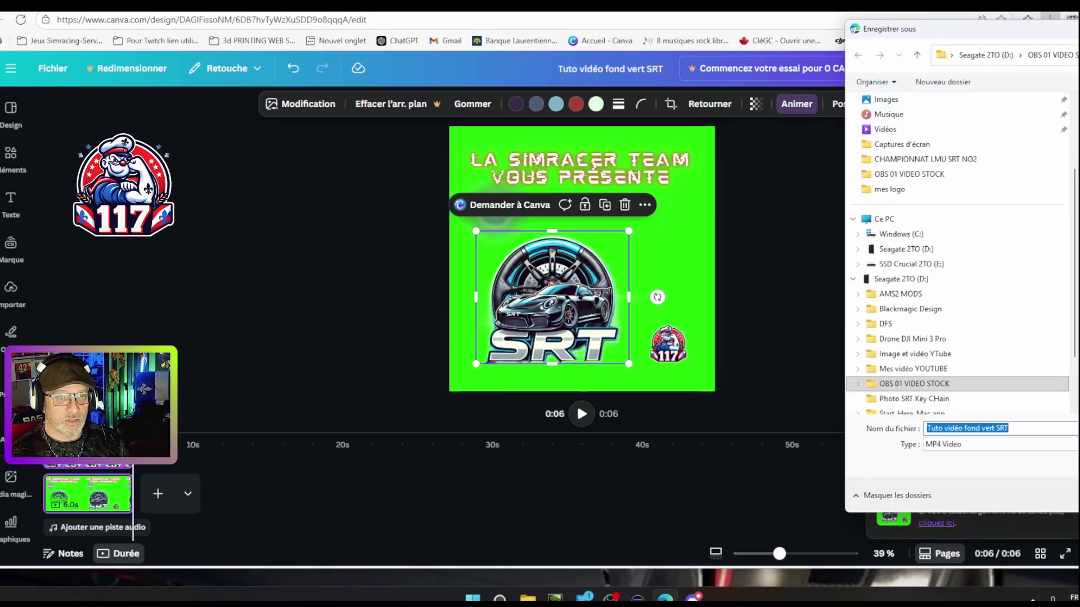
drag(956, 29, 532, 46)
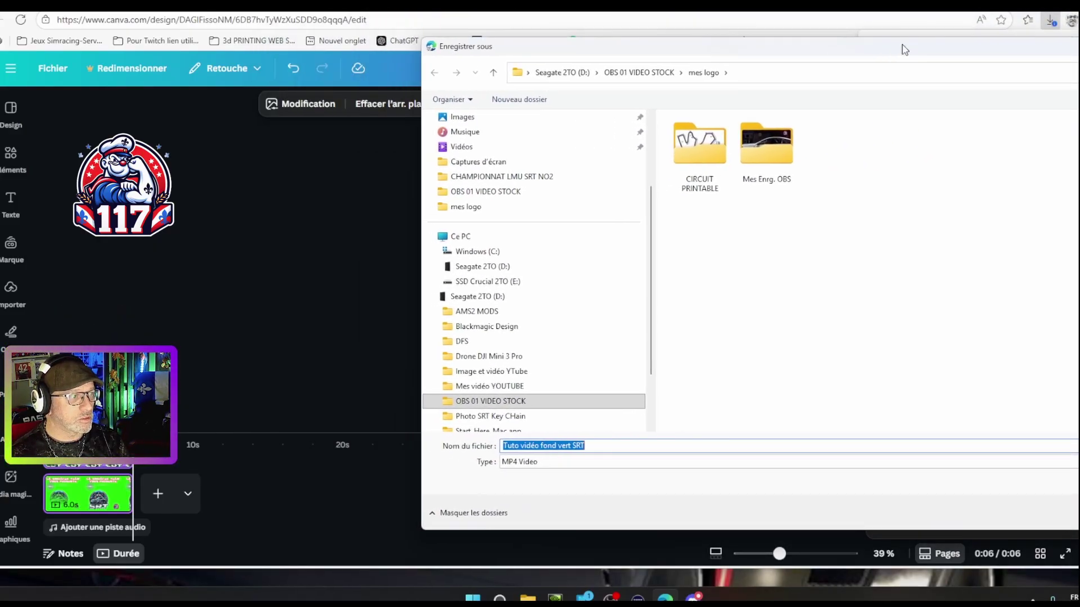
click(532, 387)
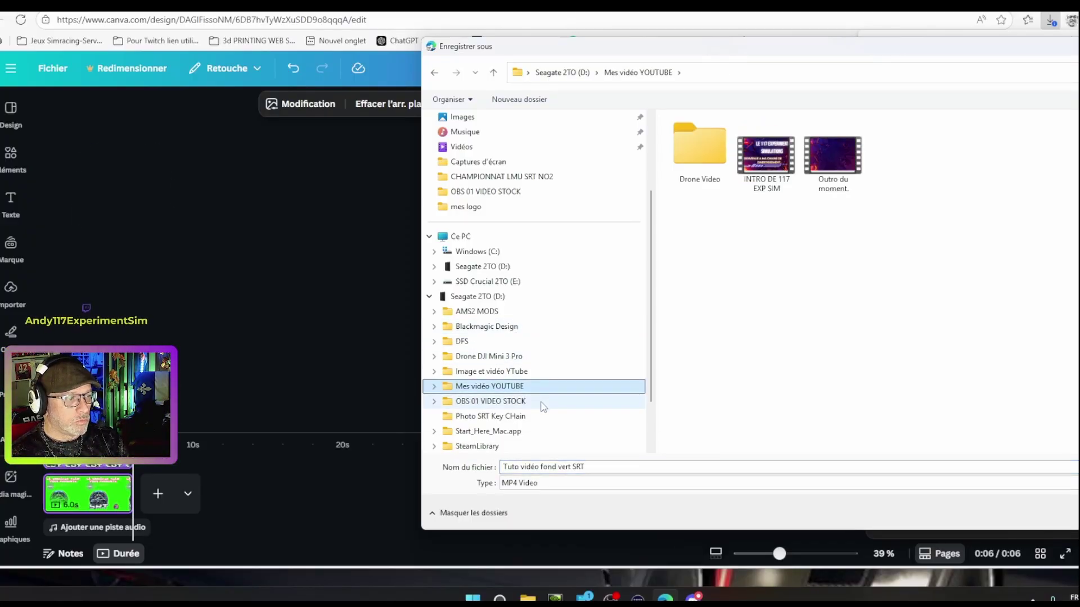
click(551, 403)
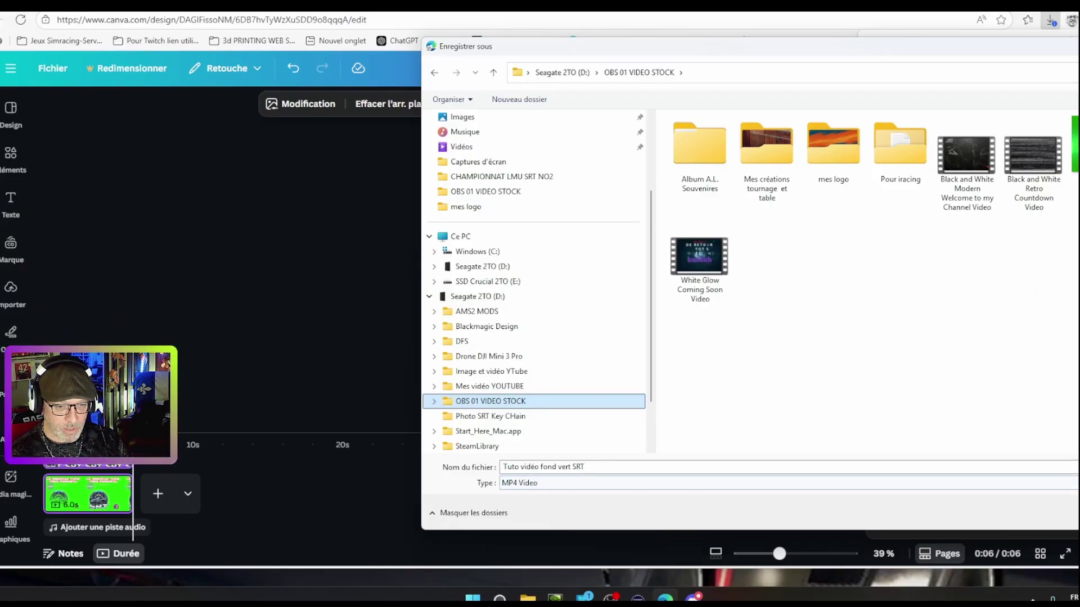
key(Return)
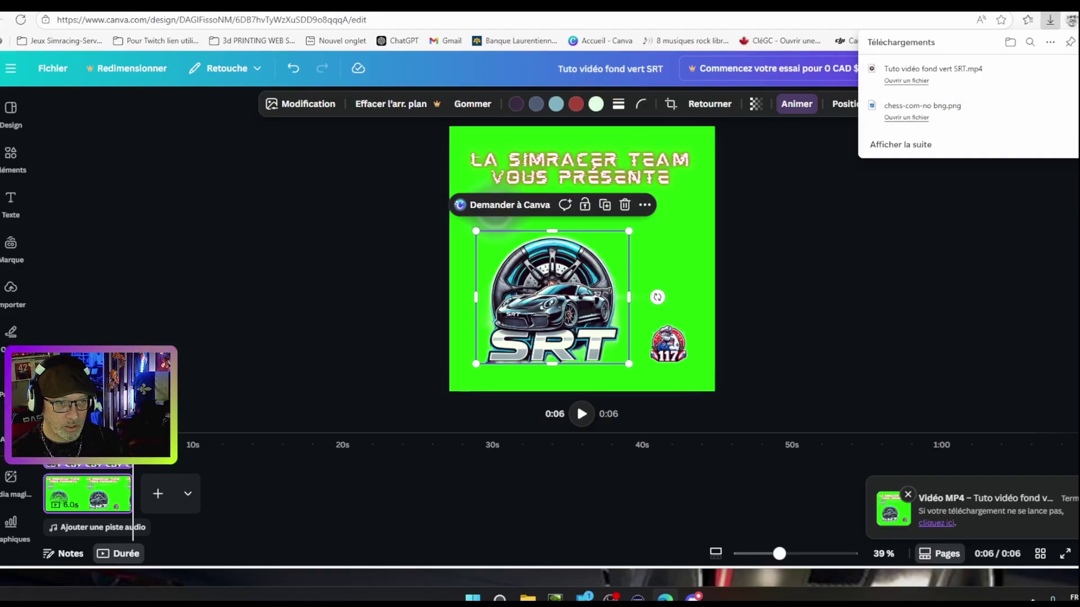
Switch to DaVinci Resolve and import Tuto vidéo fond vert SRT into the media pool without modifying the project frame rate
drag(675, 4, 703, 1)
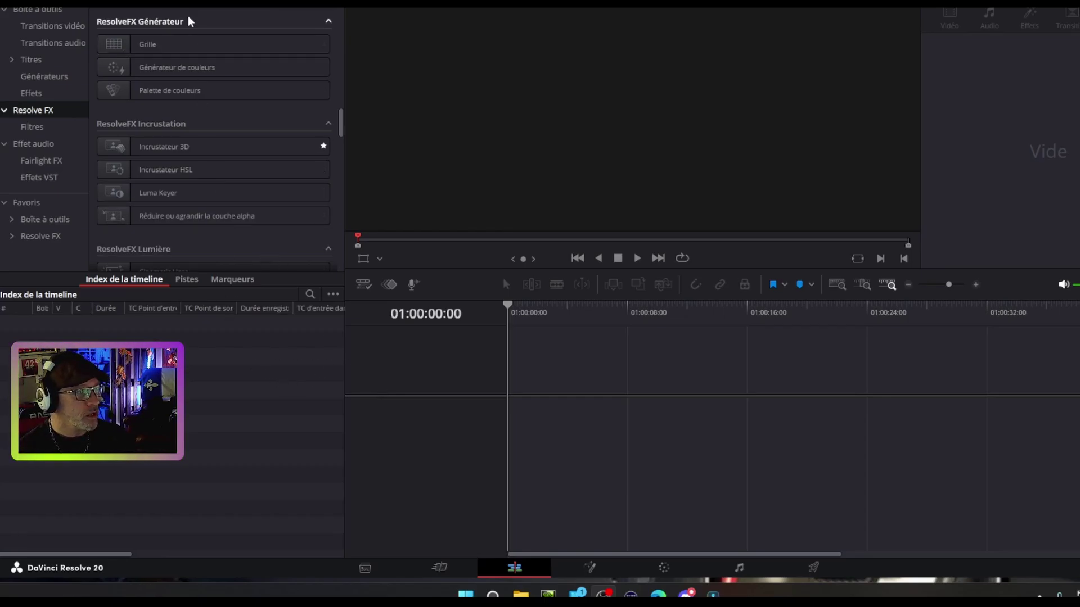
click(516, 577)
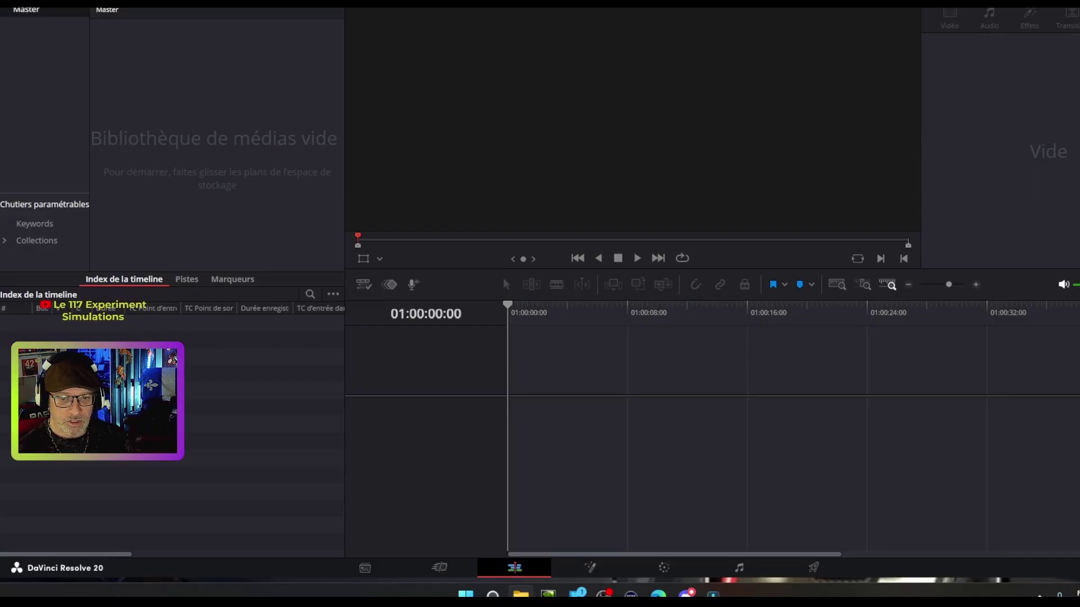
click(520, 593)
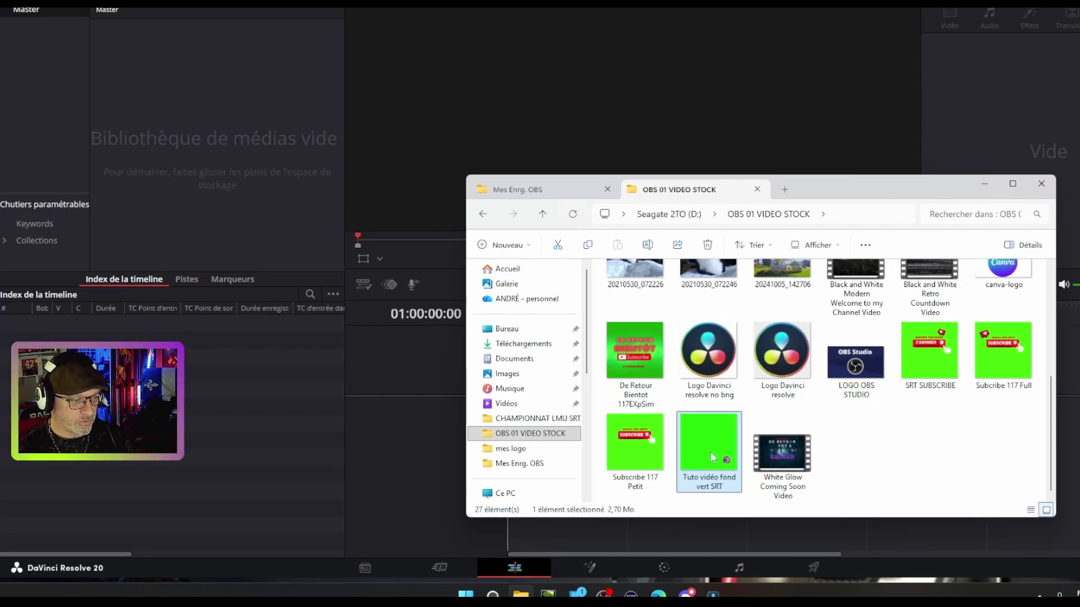
drag(710, 453, 143, 110)
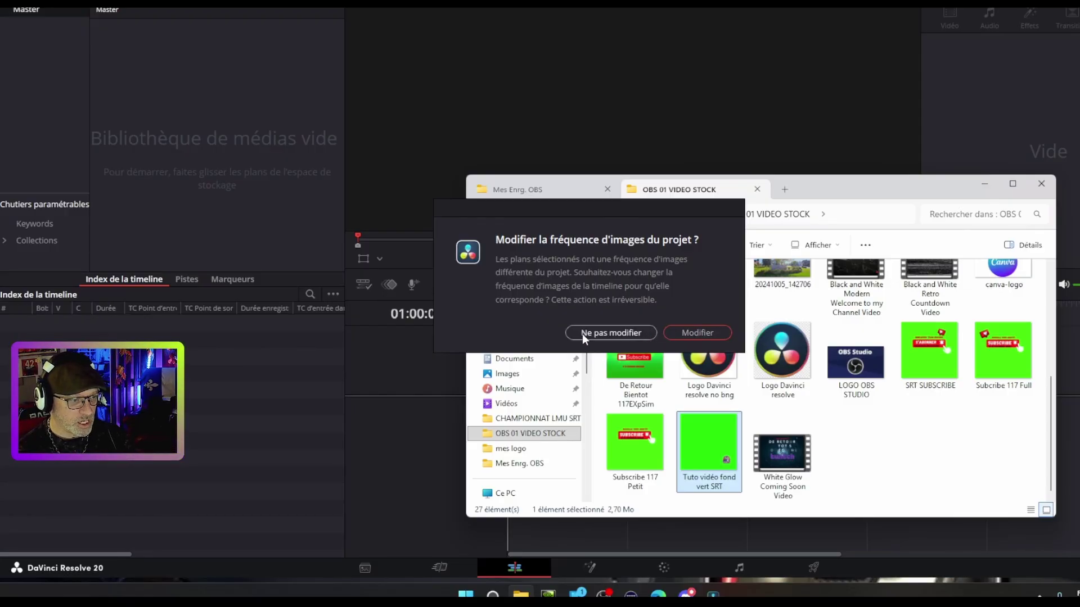
click(614, 332)
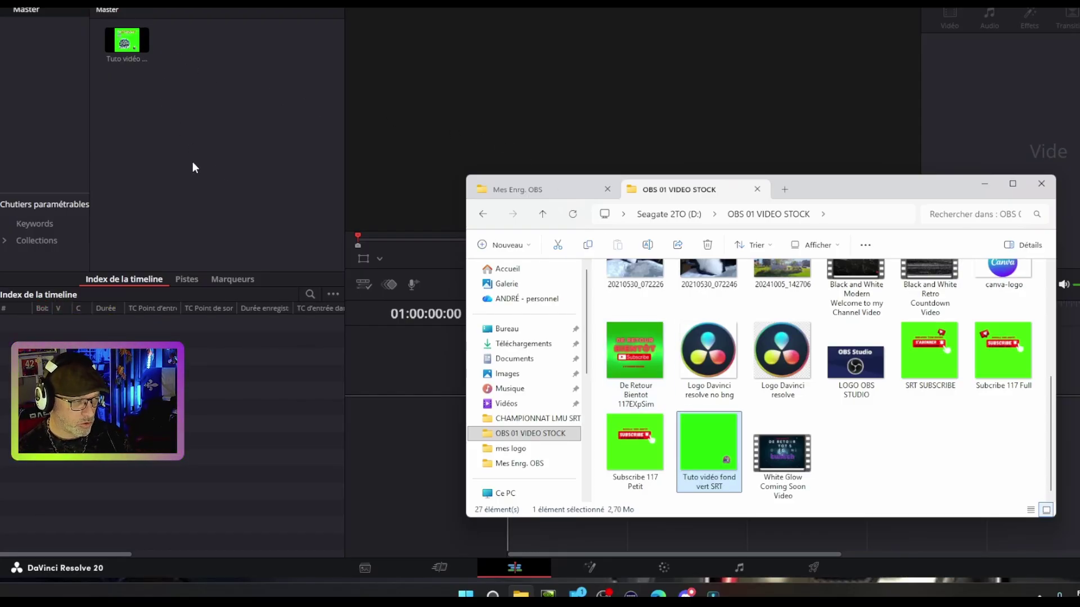
Import the BMW M4 at Lime Rock video from the Mes Enrg. OBS folder into the media pool
click(757, 190)
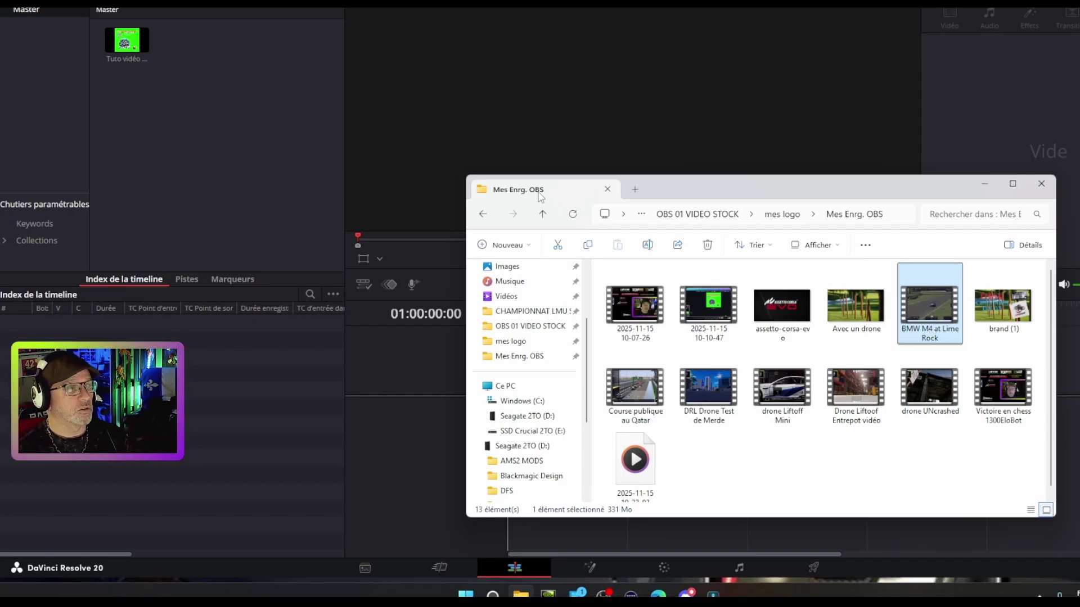
click(898, 474)
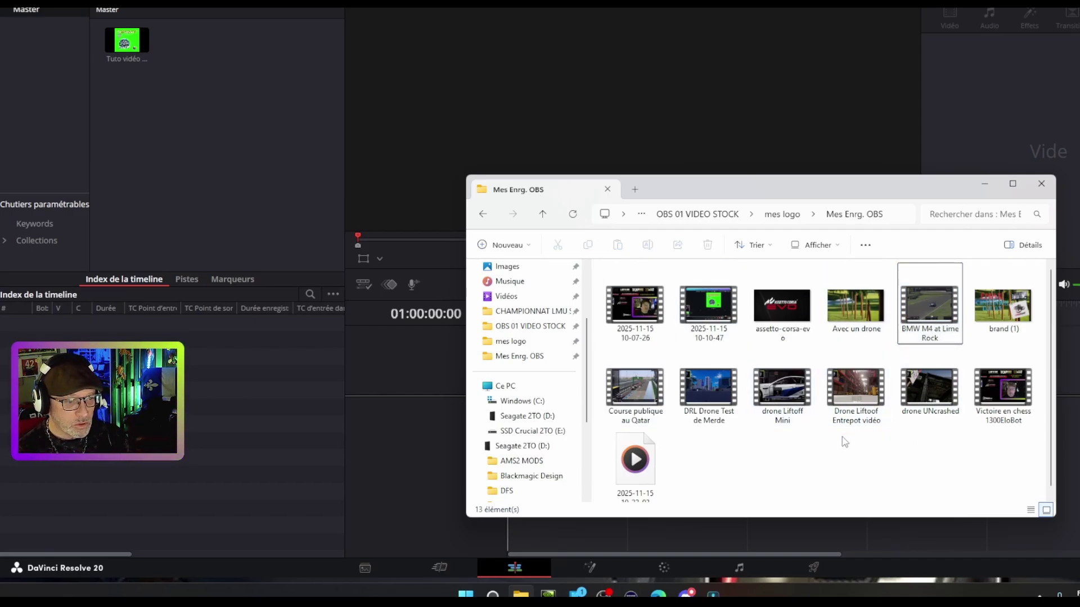
click(929, 302)
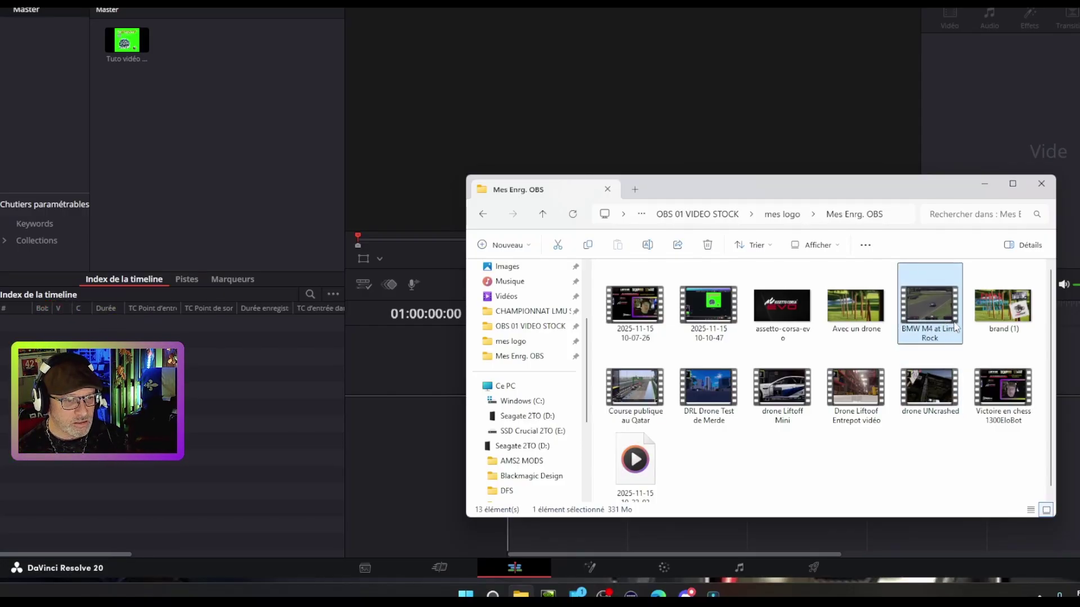
drag(932, 322, 198, 127)
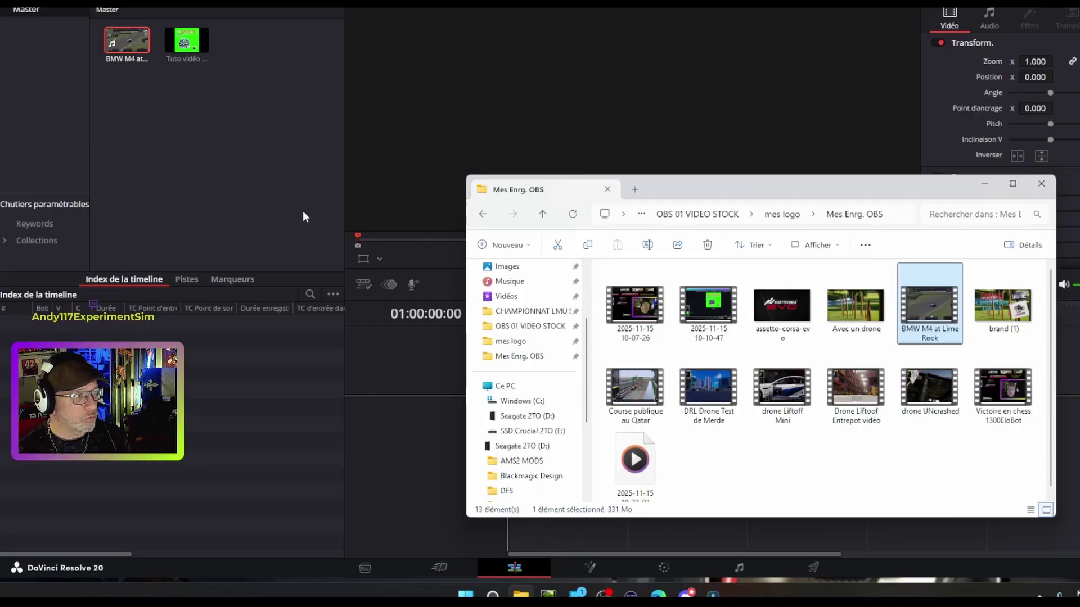
Check the file properties of the BMW M4 at Lime Rock video and close the file browser window
right_click(926, 321)
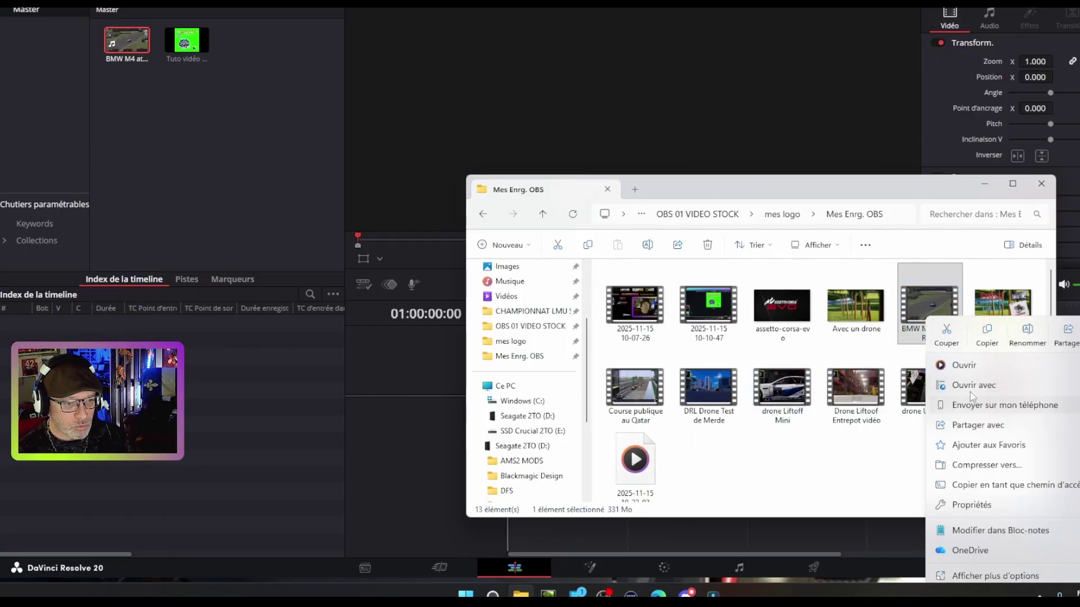
click(981, 504)
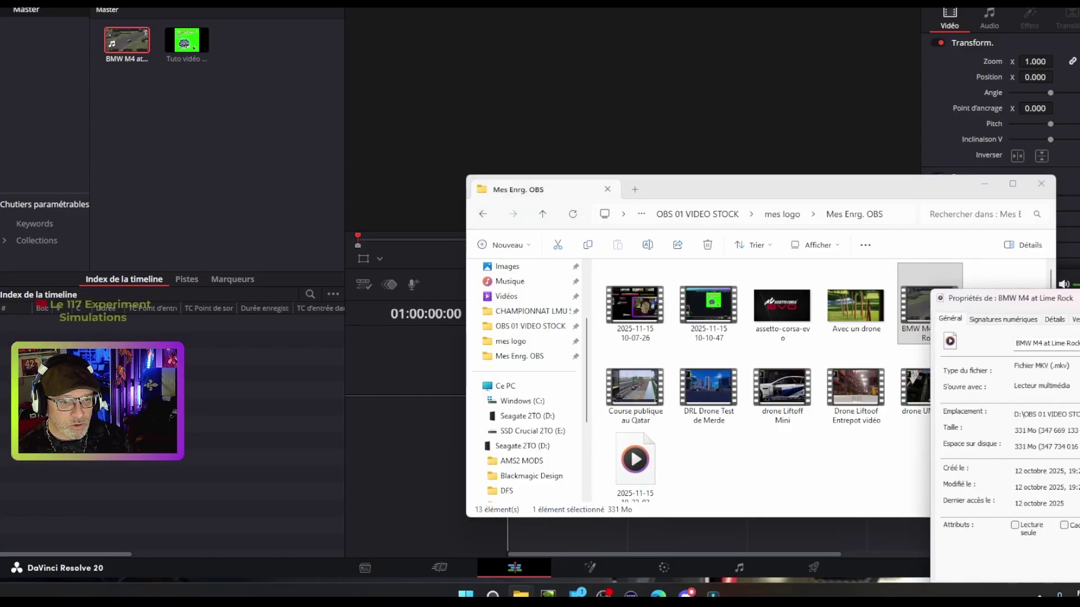
drag(1058, 298, 903, 129)
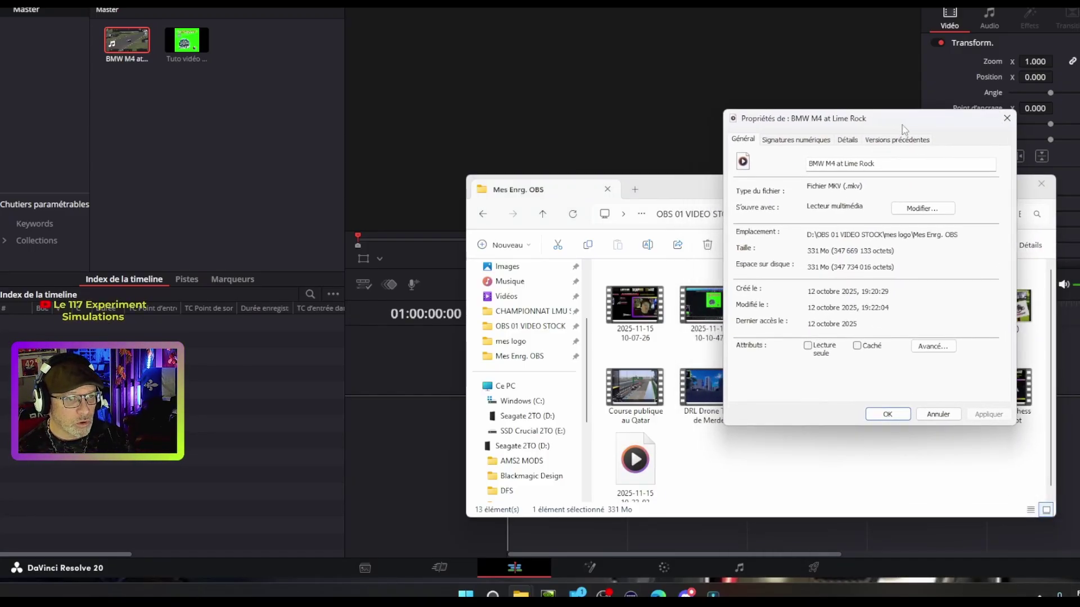
click(937, 415)
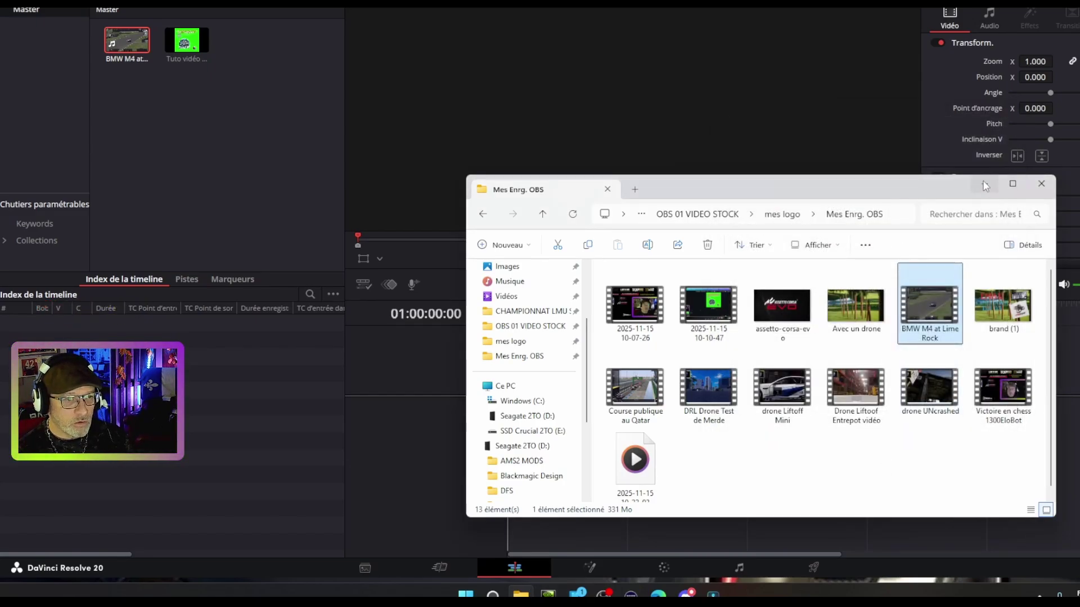
click(607, 190)
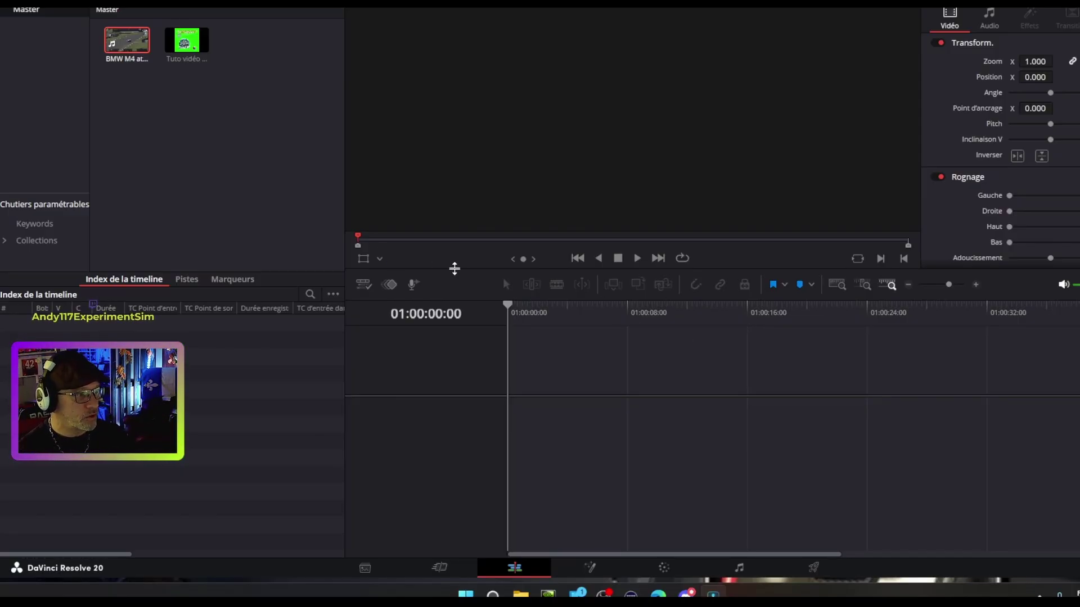
click(264, 162)
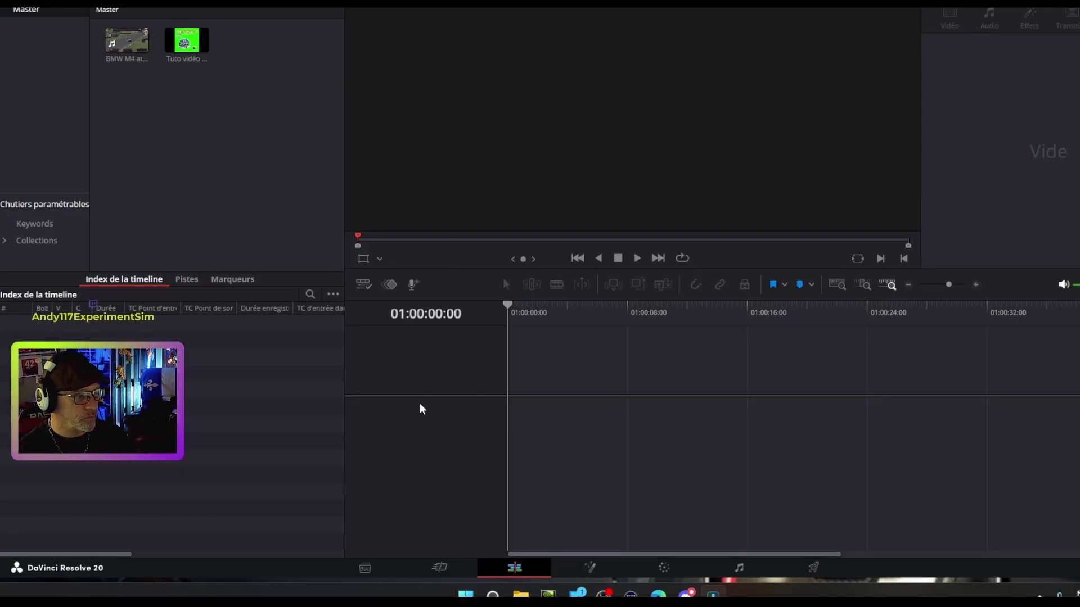
Create a timeline from the BMW M4 at Lime Rock clip, trim about one second off its start and move it back to the timeline start
drag(128, 46, 507, 428)
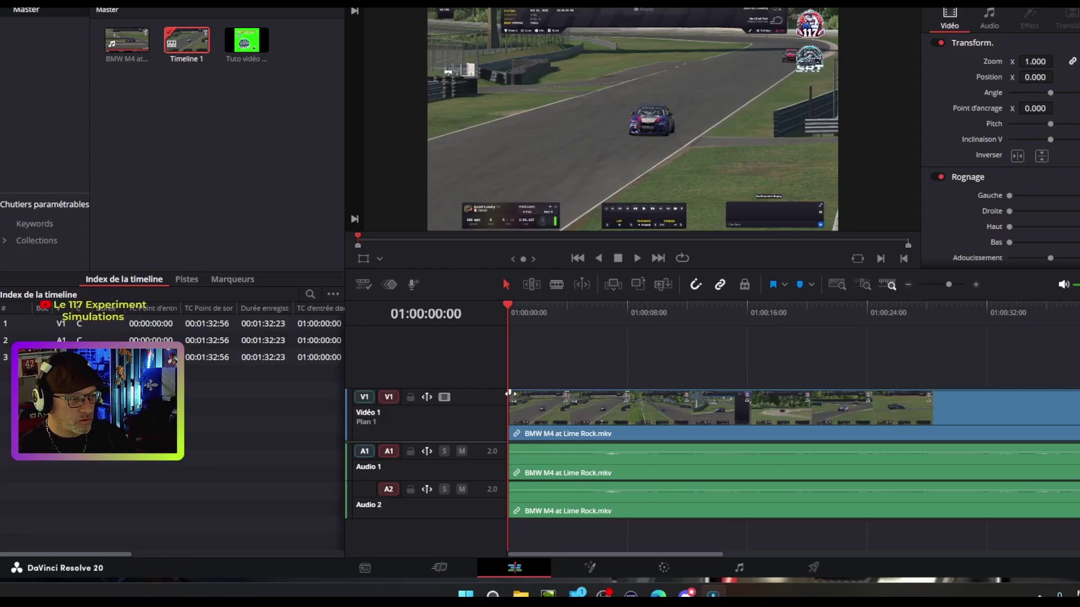
drag(514, 394, 524, 394)
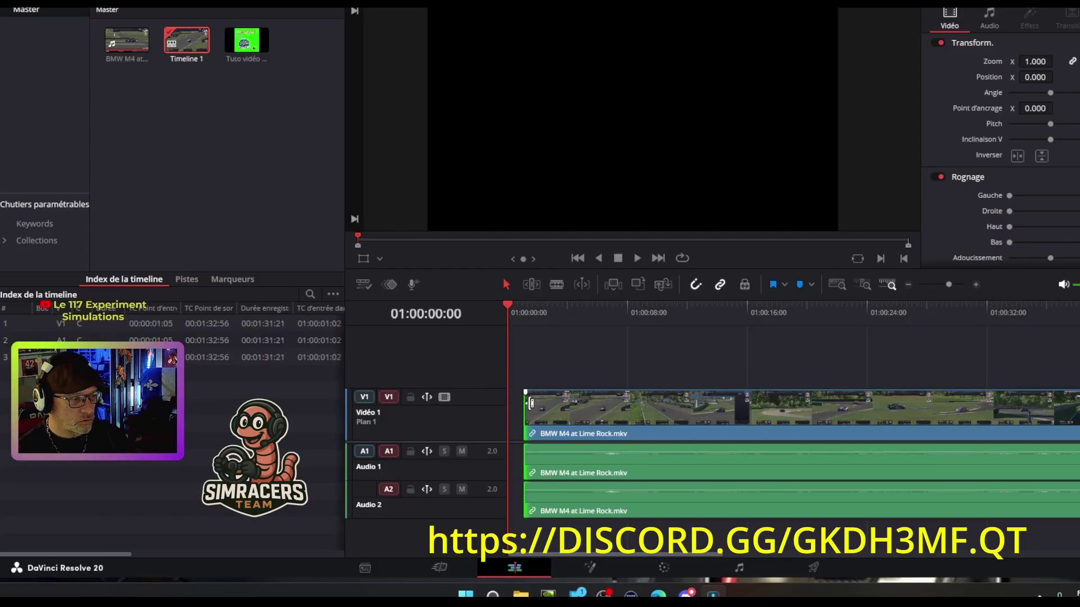
drag(622, 409, 613, 411)
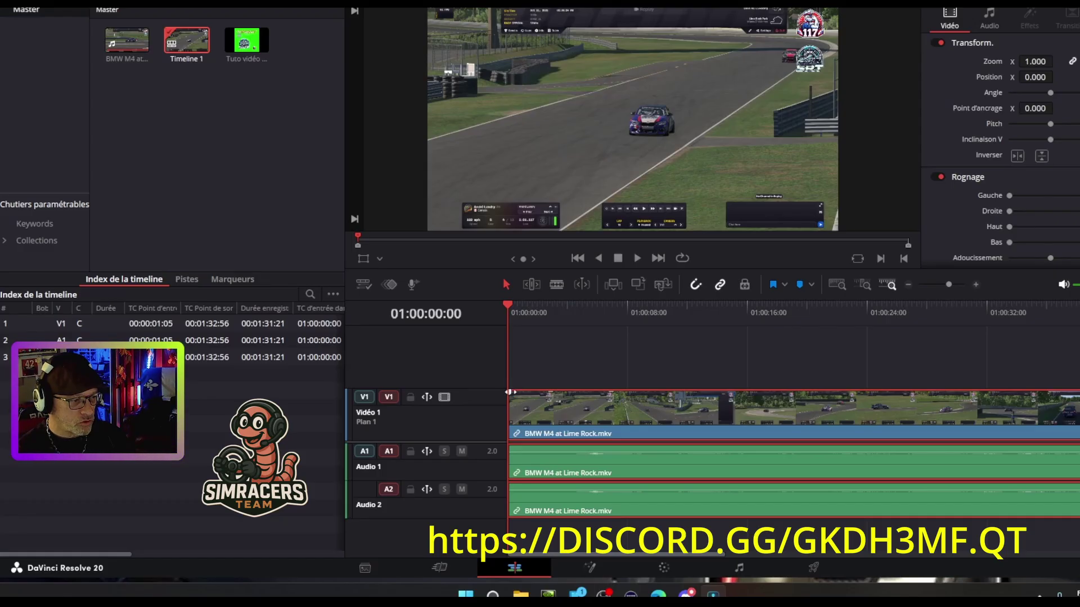
Add a fade-in of about 8 seconds to the racing clip and play it from the start
drag(509, 394, 630, 394)
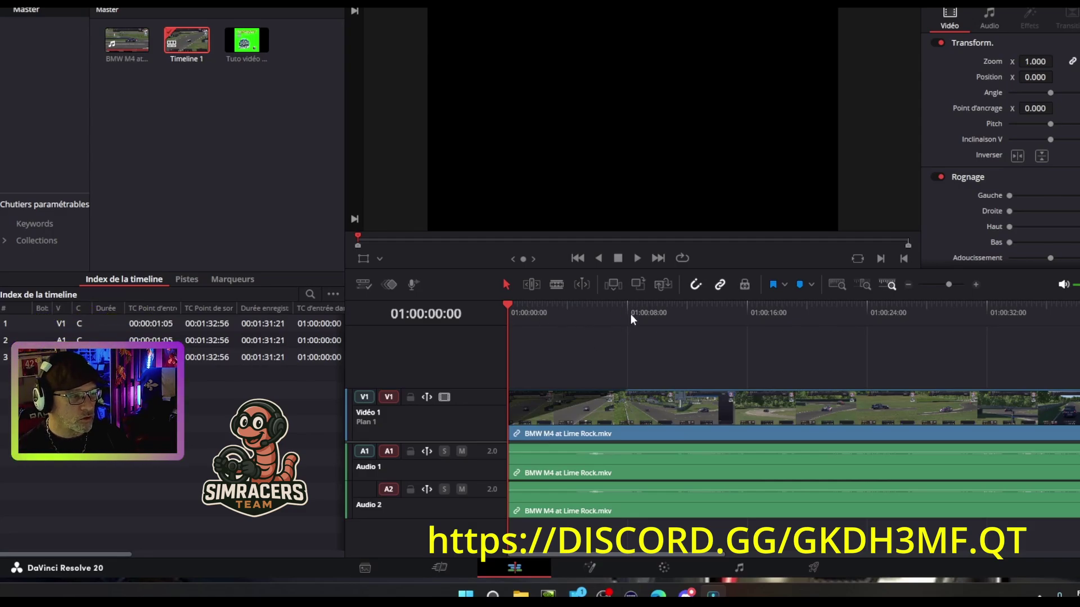
click(638, 258)
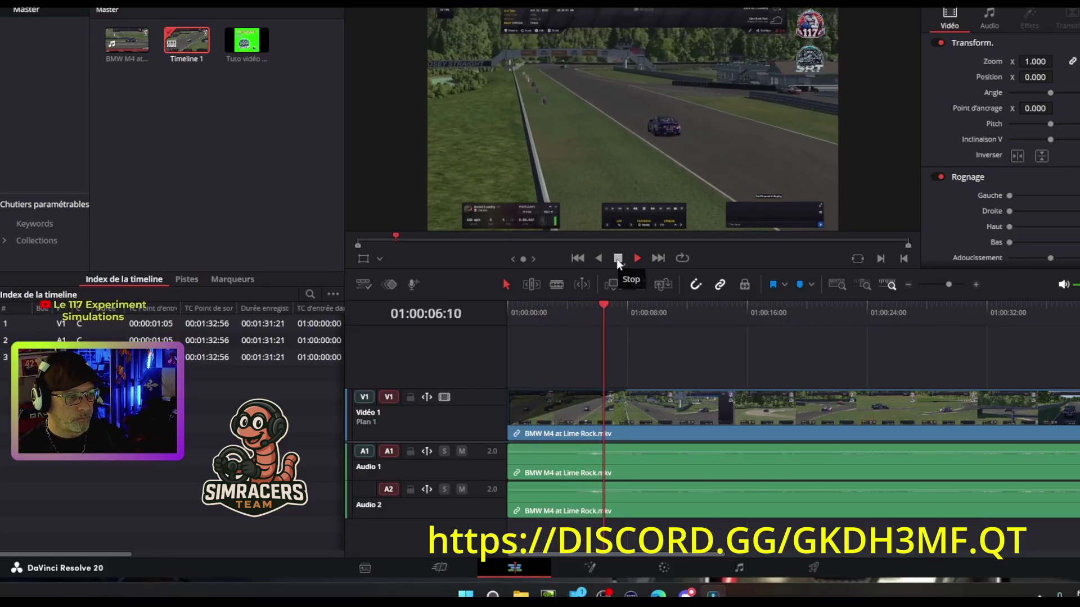
click(616, 259)
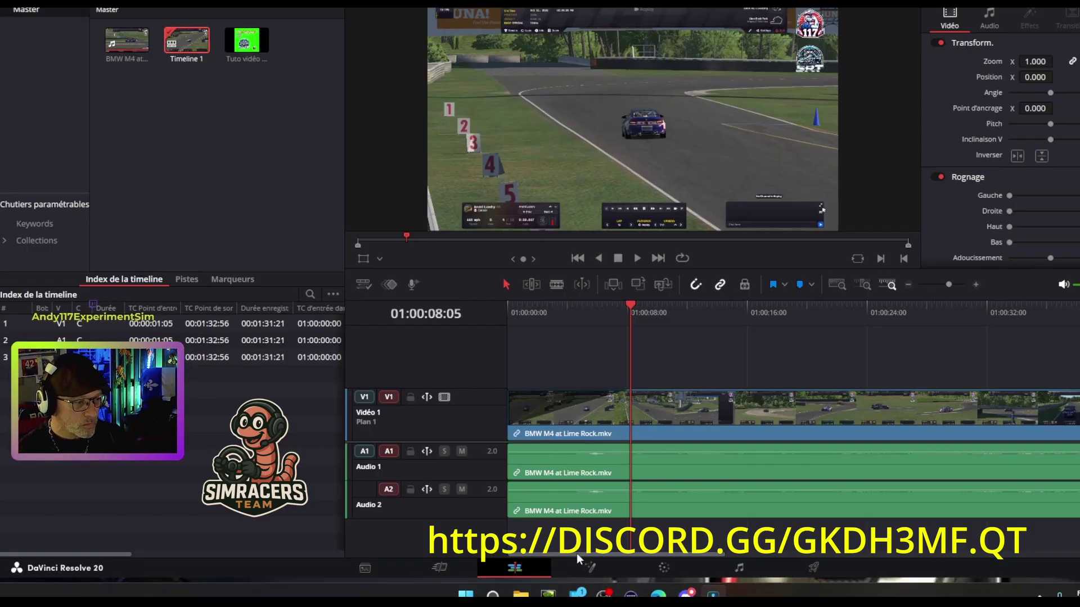
Trim about 18 seconds off the racing clip's end and 15 seconds off its start, closing the gap at the timeline start
drag(579, 554, 894, 495)
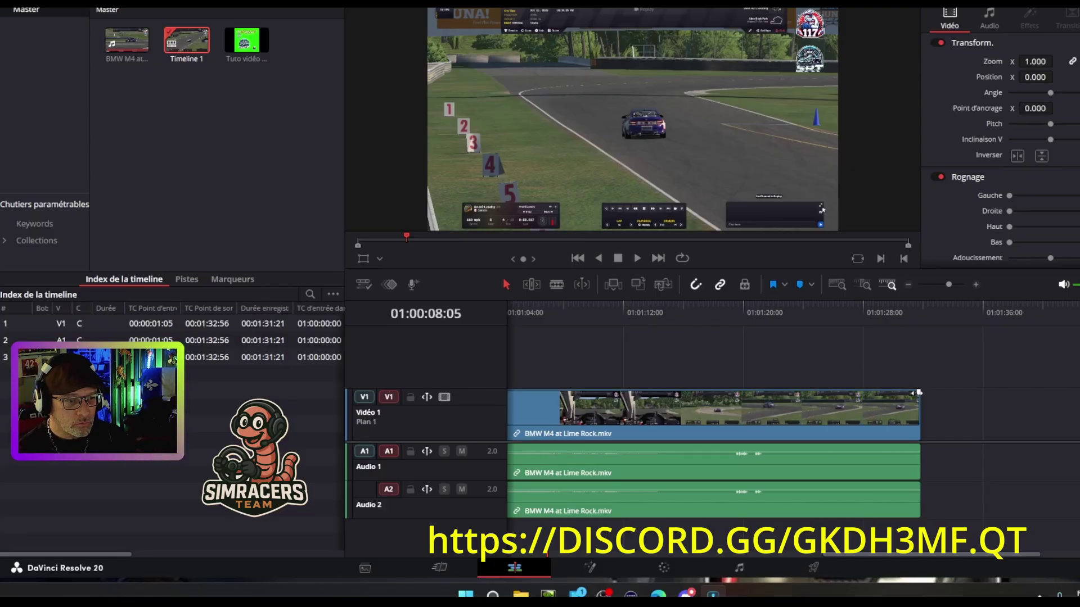
drag(919, 392, 650, 417)
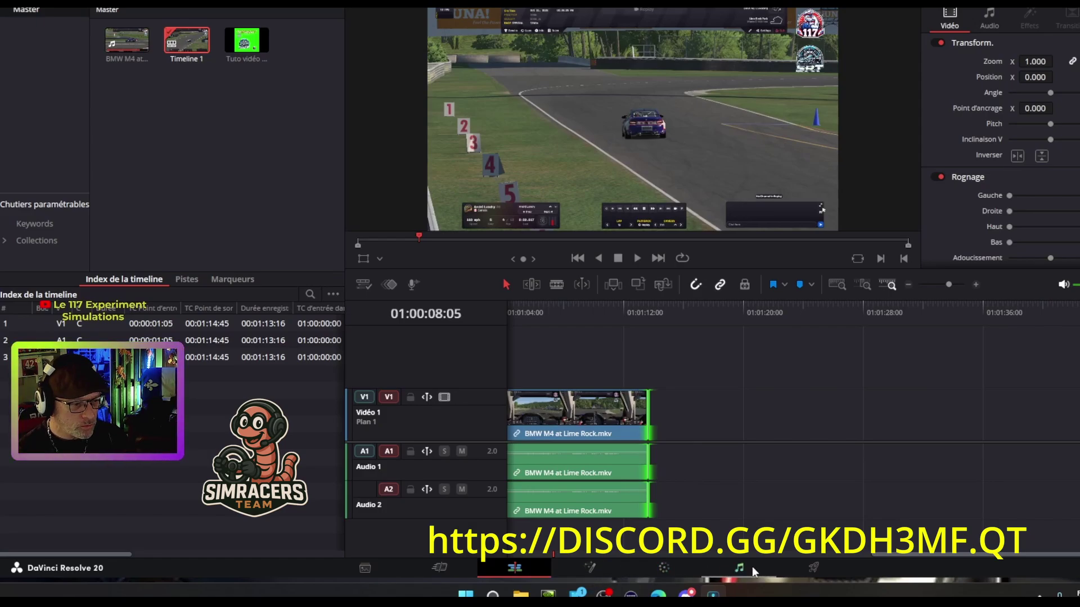
drag(890, 558, 509, 529)
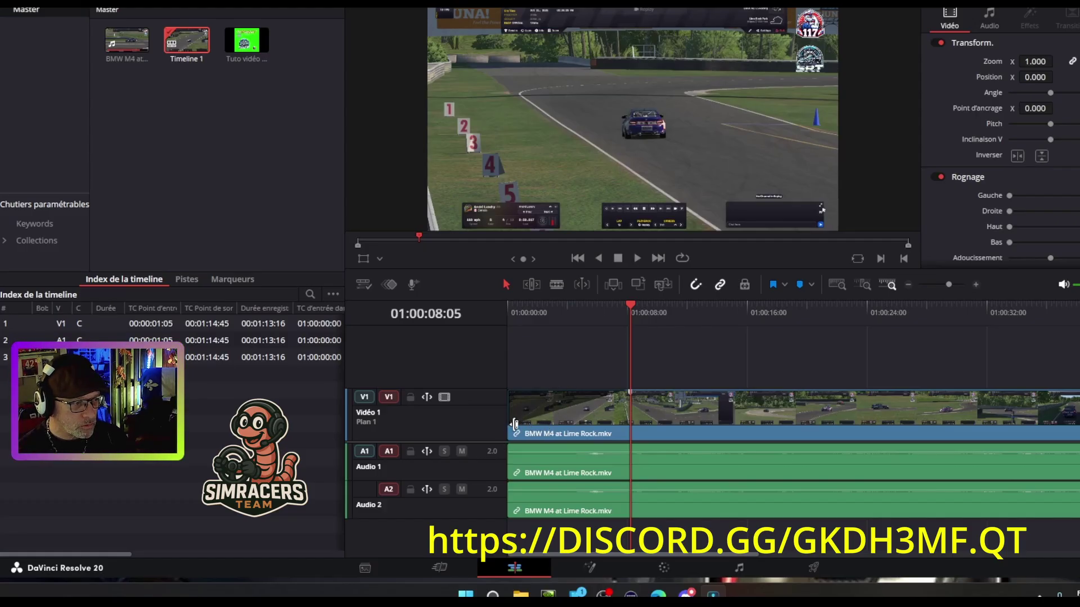
drag(506, 437, 732, 438)
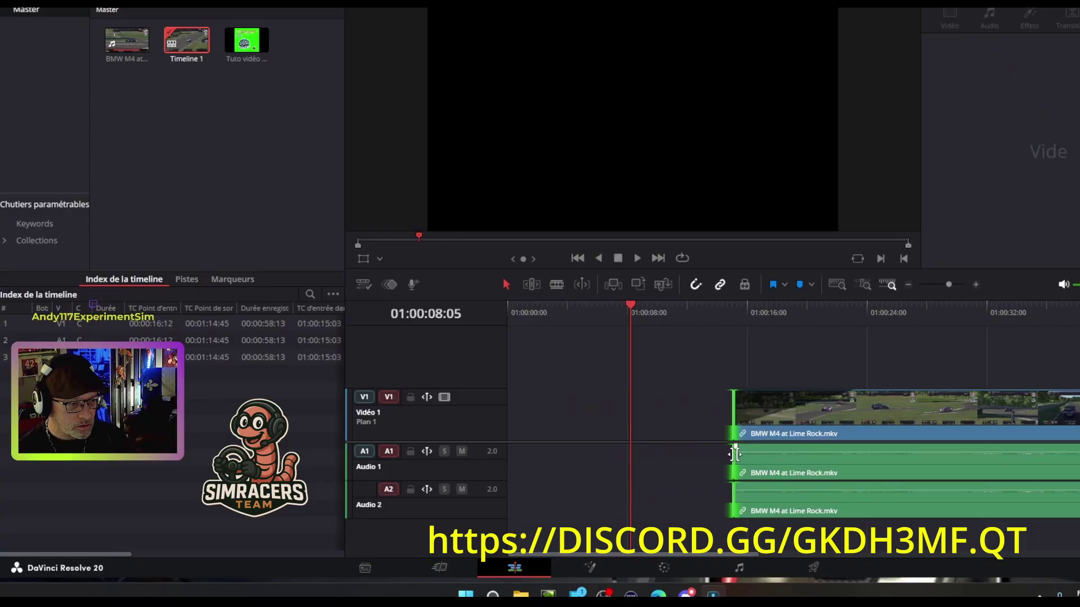
drag(933, 433, 673, 436)
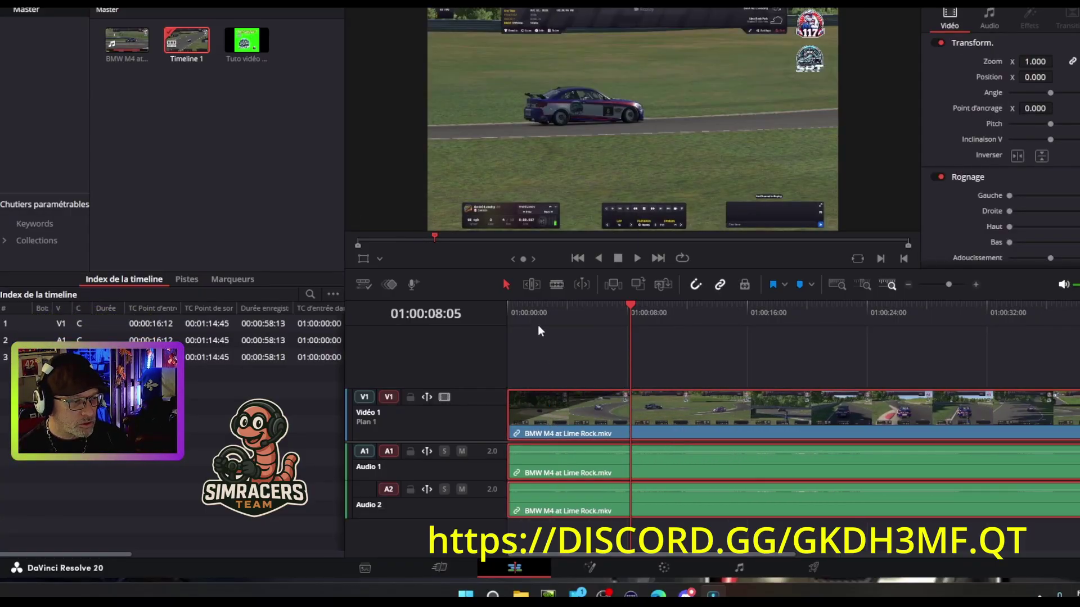
Play the trimmed racing clip from the timeline start to check its fade-in
click(578, 258)
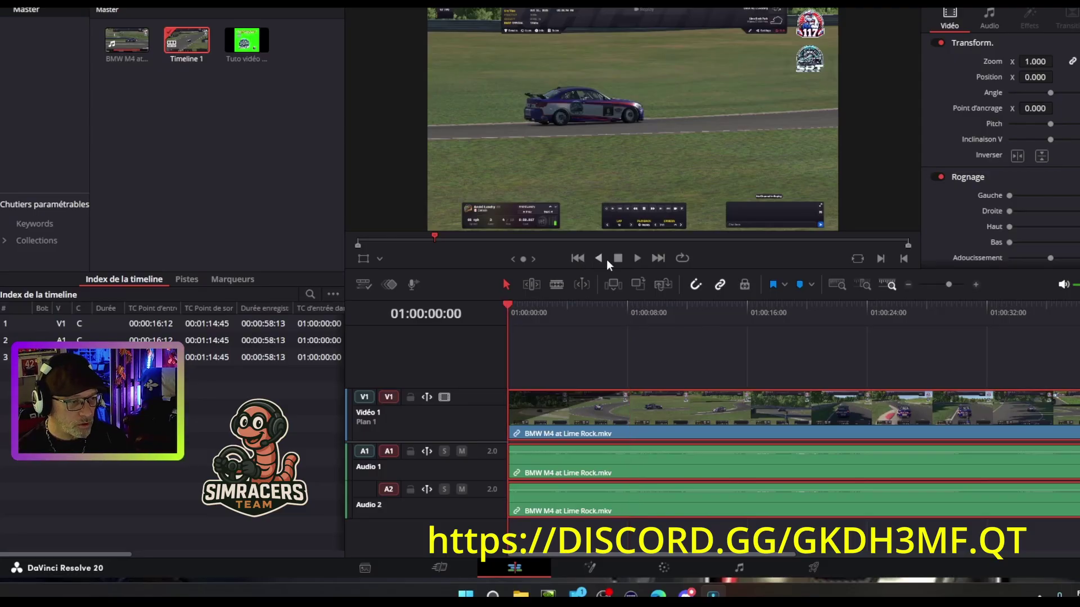
click(635, 258)
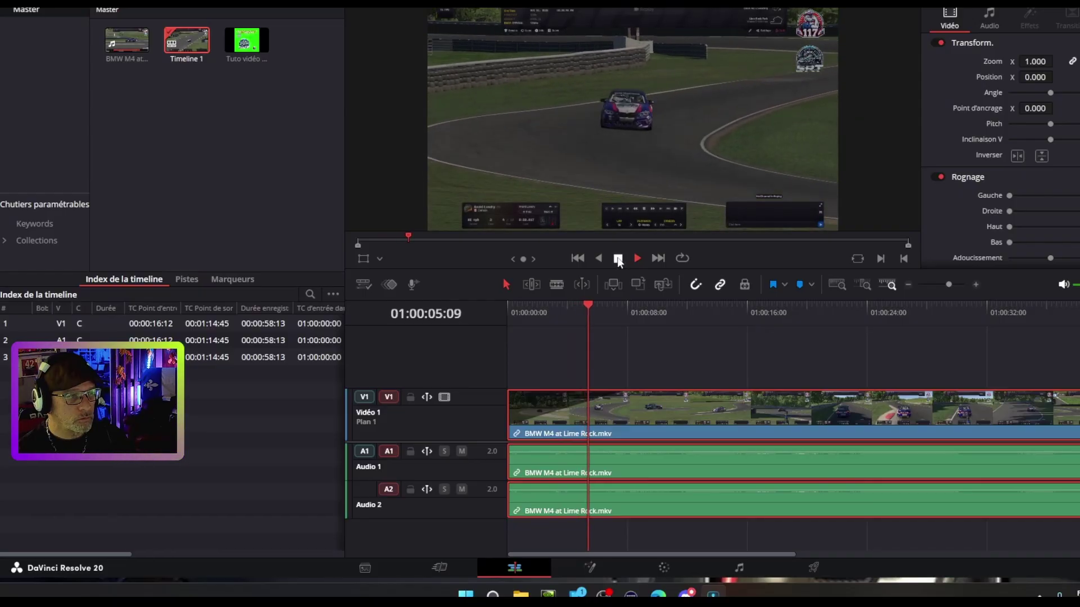
click(618, 258)
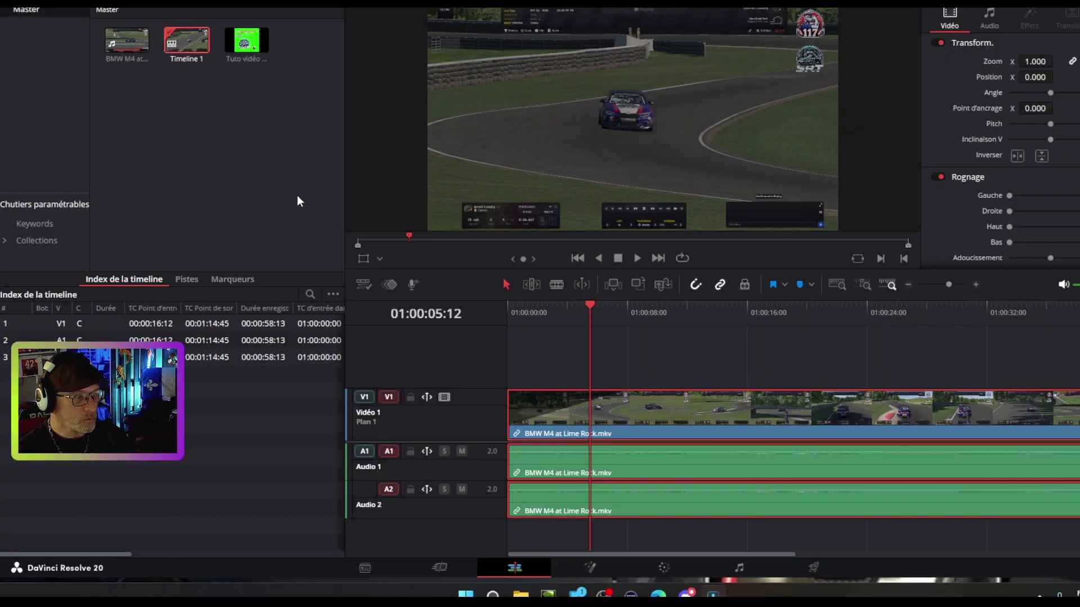
Place Tuto vidéo fond vert SRT on a new video track above the racing clip at about 16 seconds and play that section
click(248, 44)
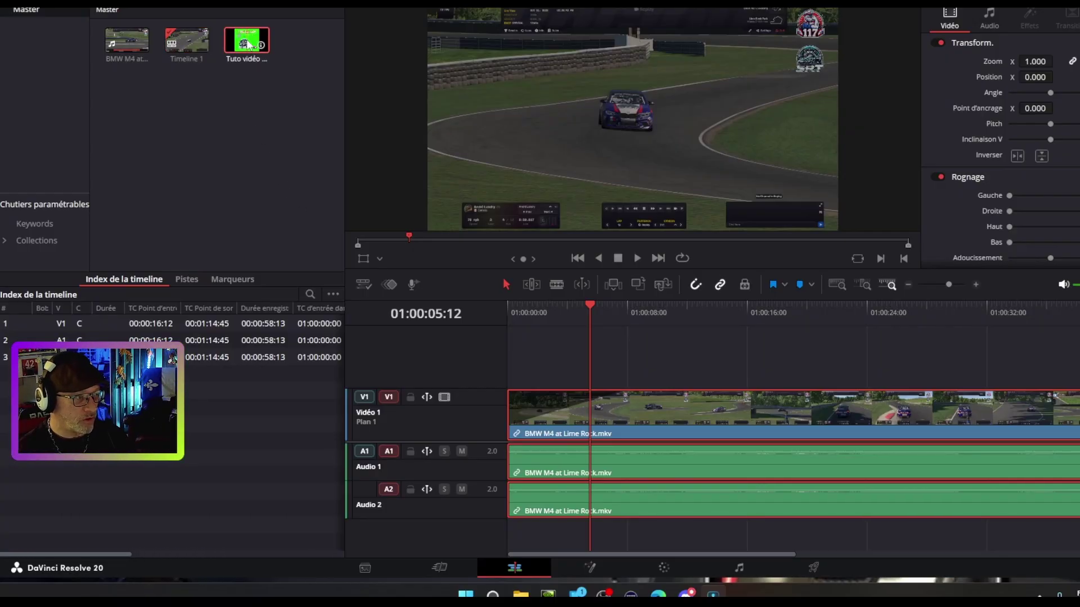
drag(248, 44, 746, 368)
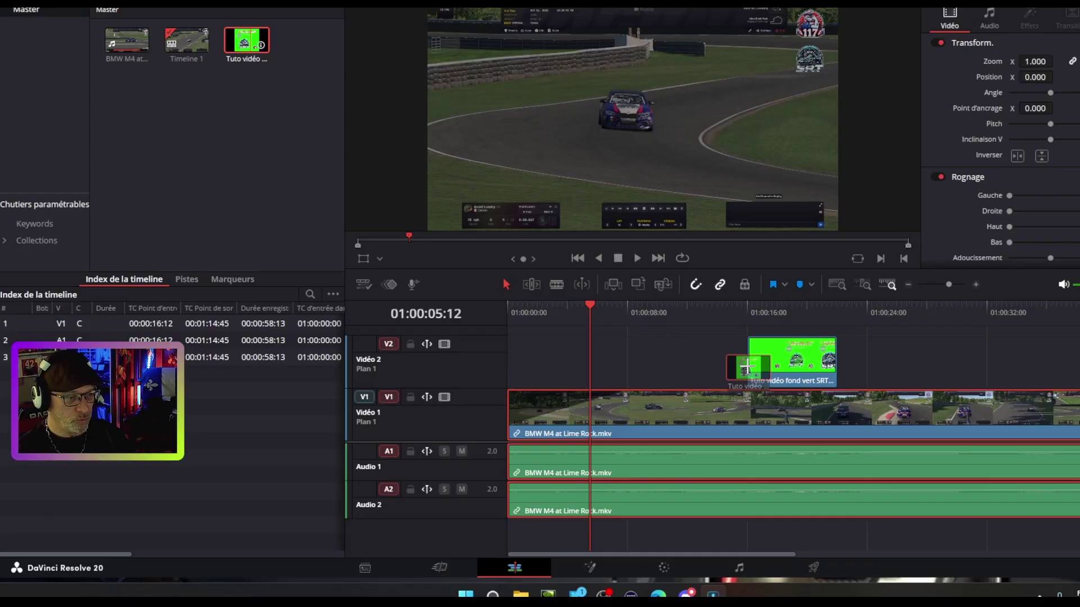
drag(746, 369, 746, 368)
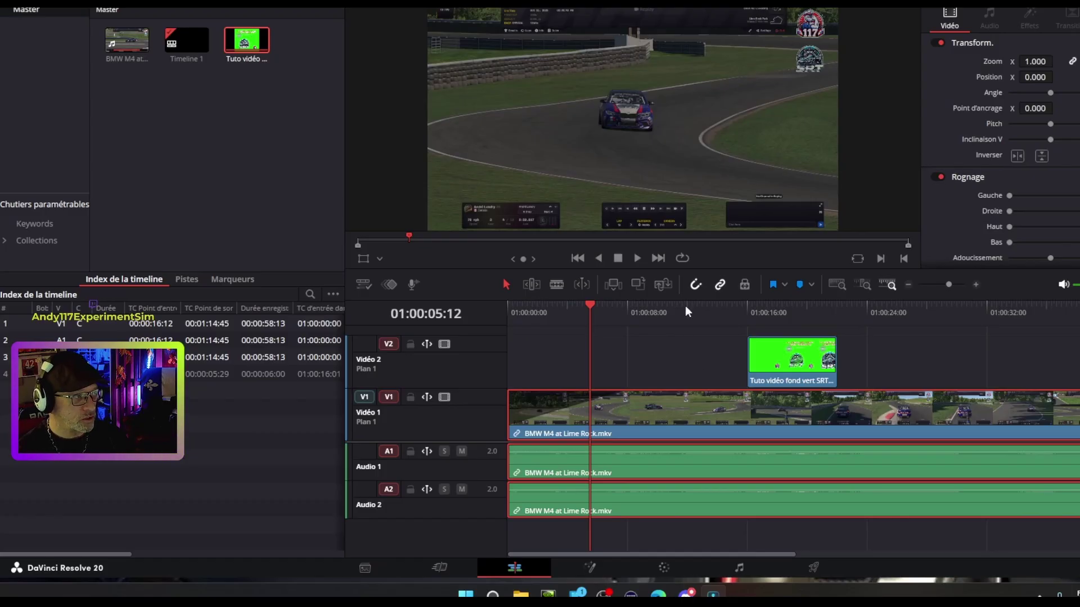
click(757, 304)
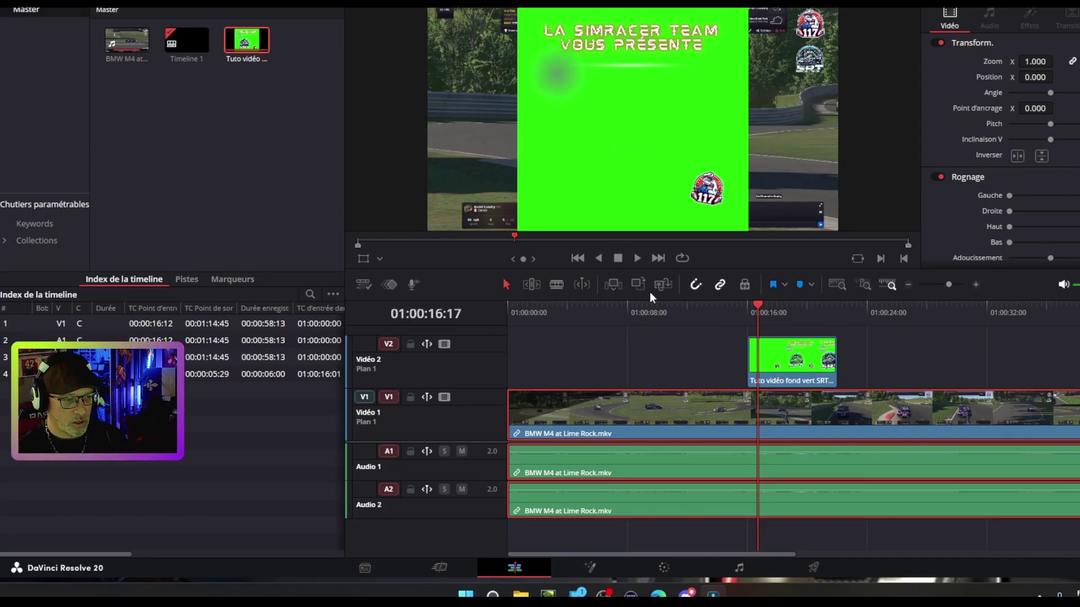
click(705, 304)
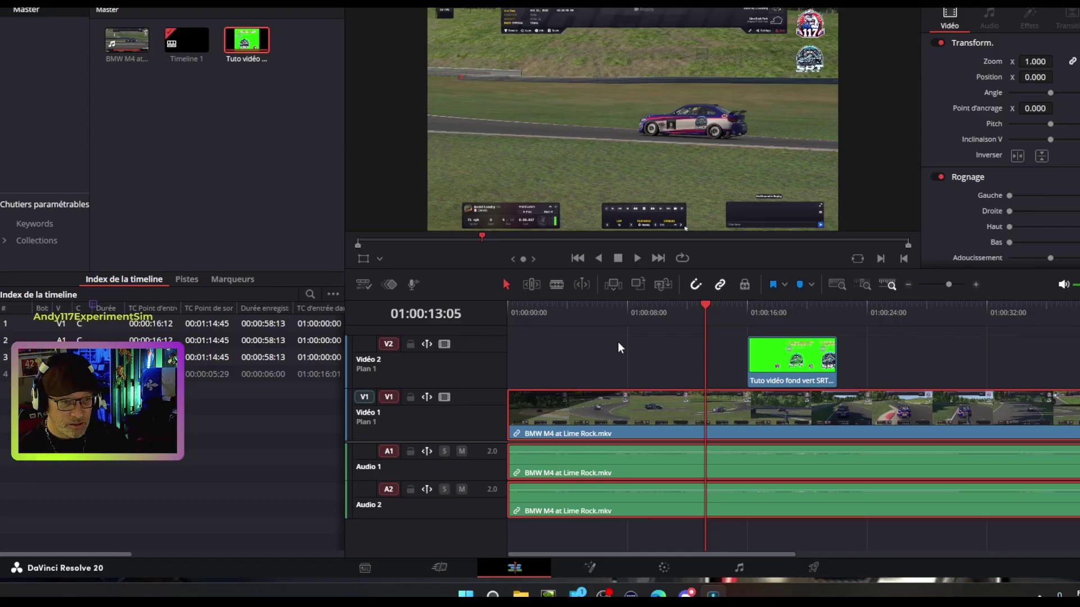
click(634, 259)
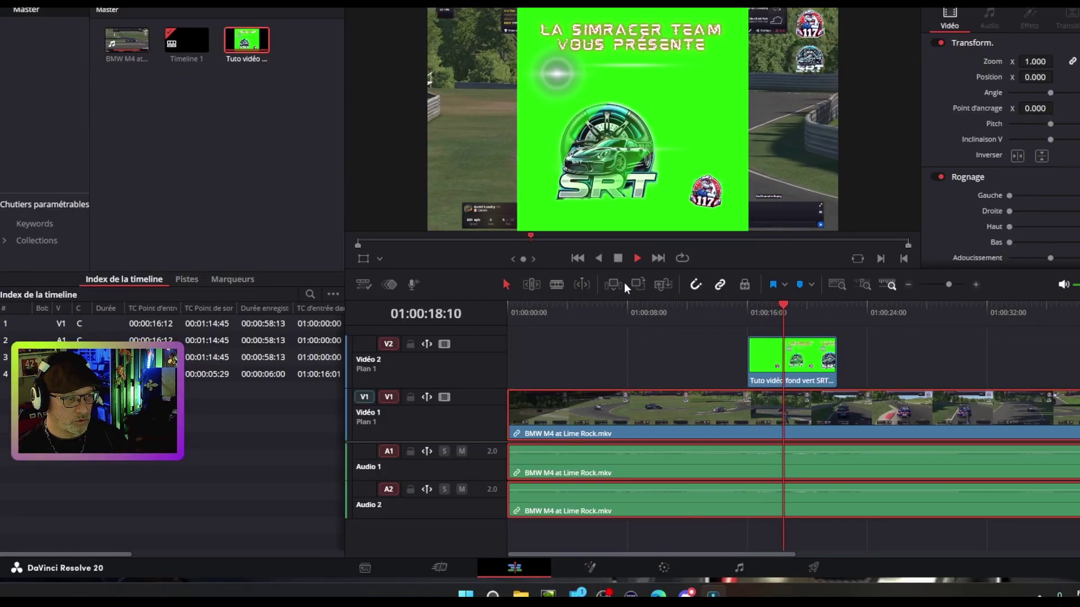
click(617, 257)
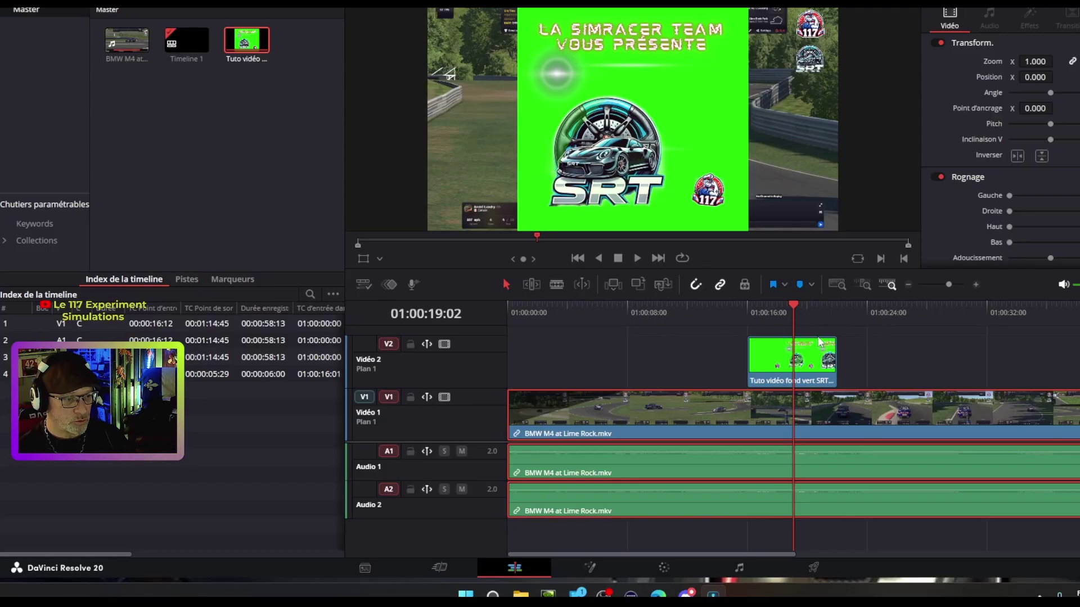
Give the green-screen clip a fade-in and a fade-out of about one second each and play it through
click(777, 374)
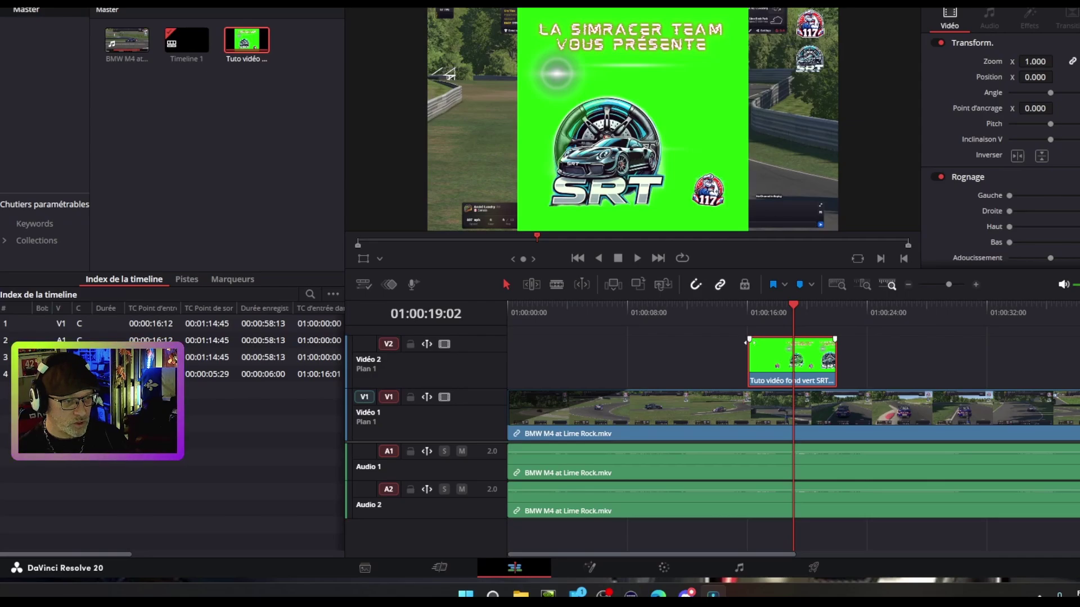
drag(743, 340, 765, 340)
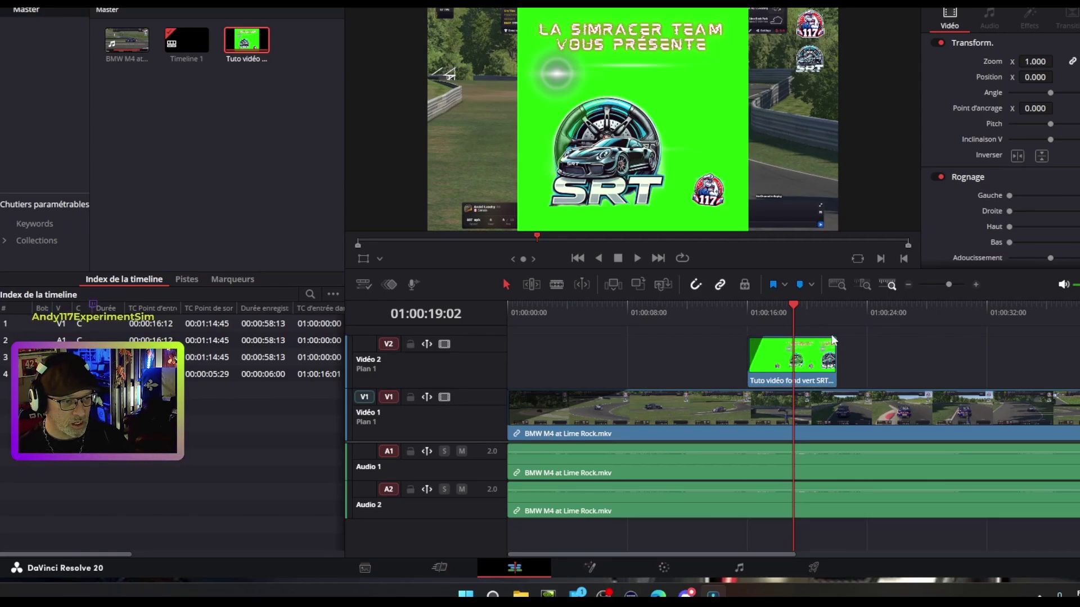
drag(835, 340, 818, 340)
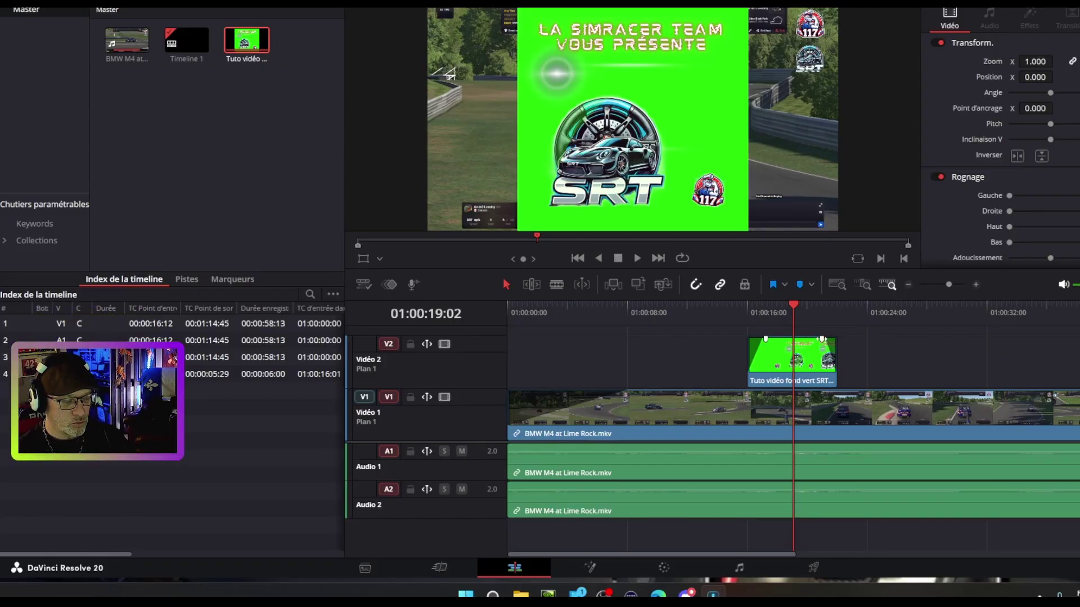
click(750, 303)
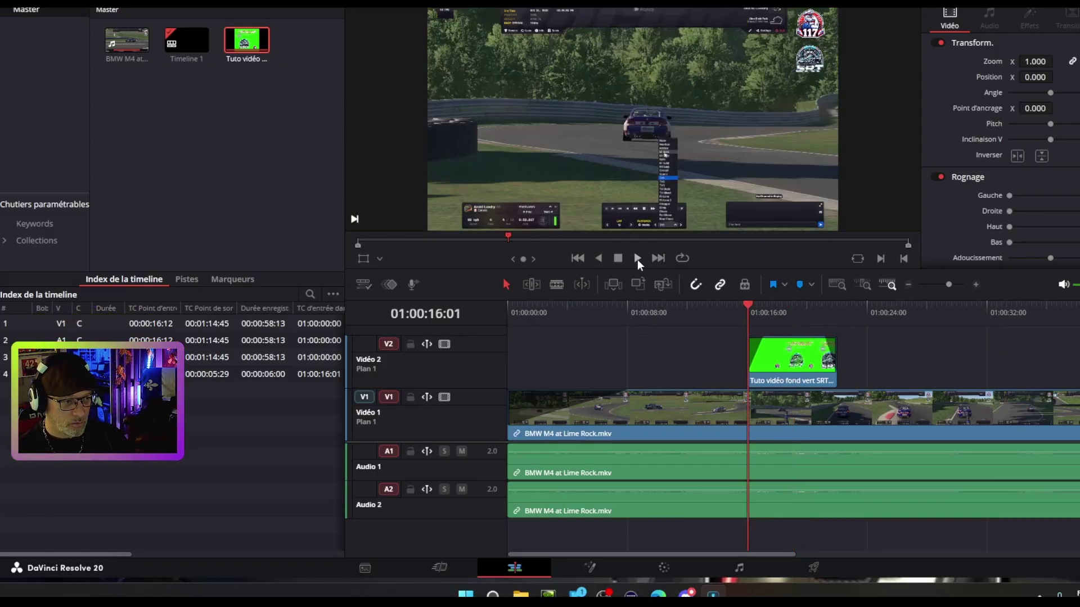
click(637, 258)
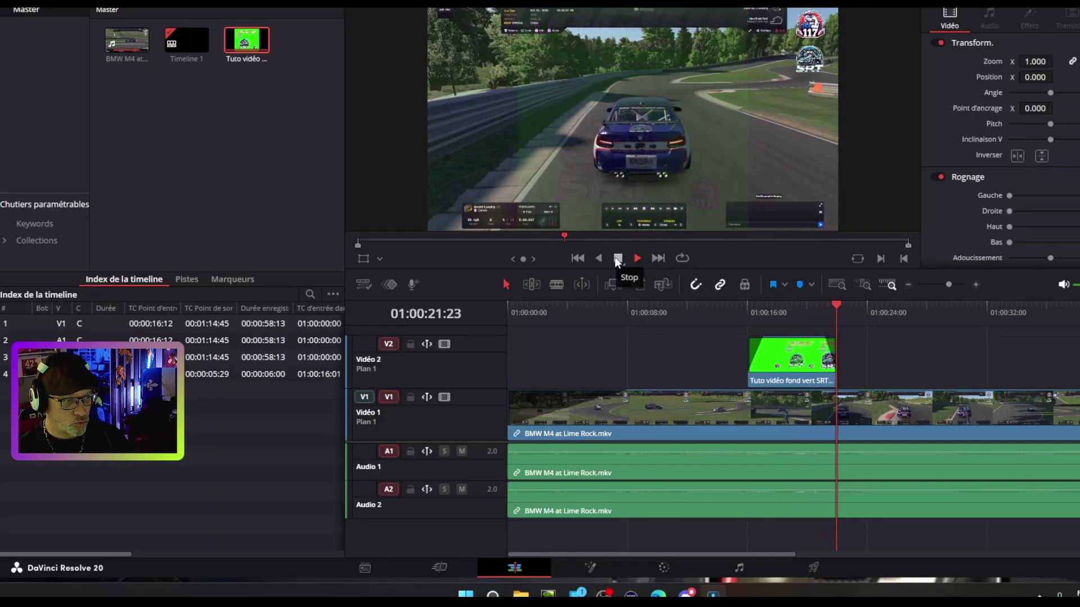
click(617, 258)
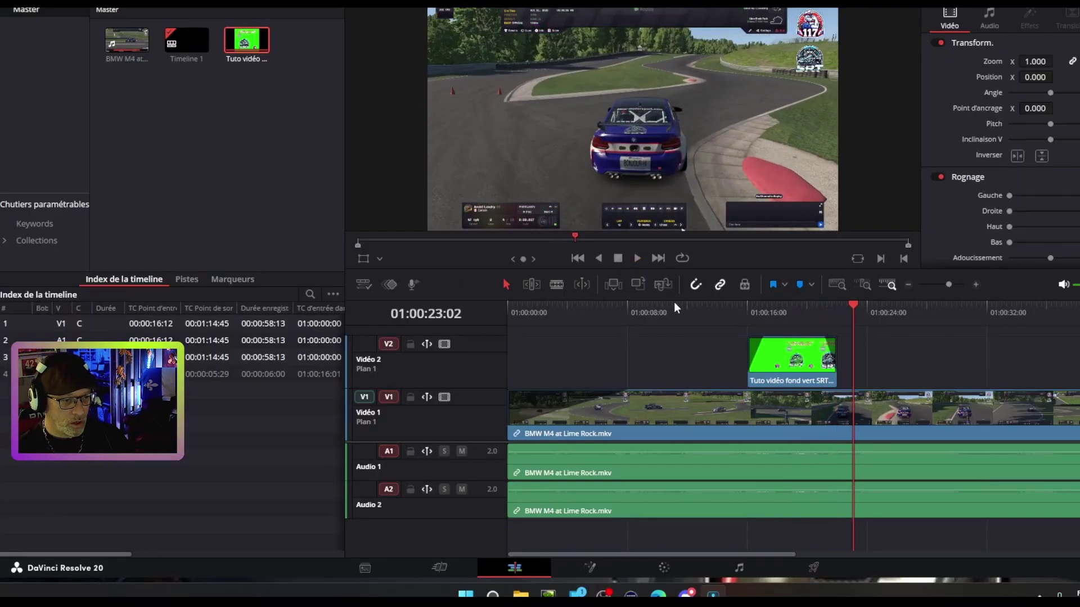
Scale the green-screen clip on Vidéo 2 down to a zoom of 0.520
click(781, 305)
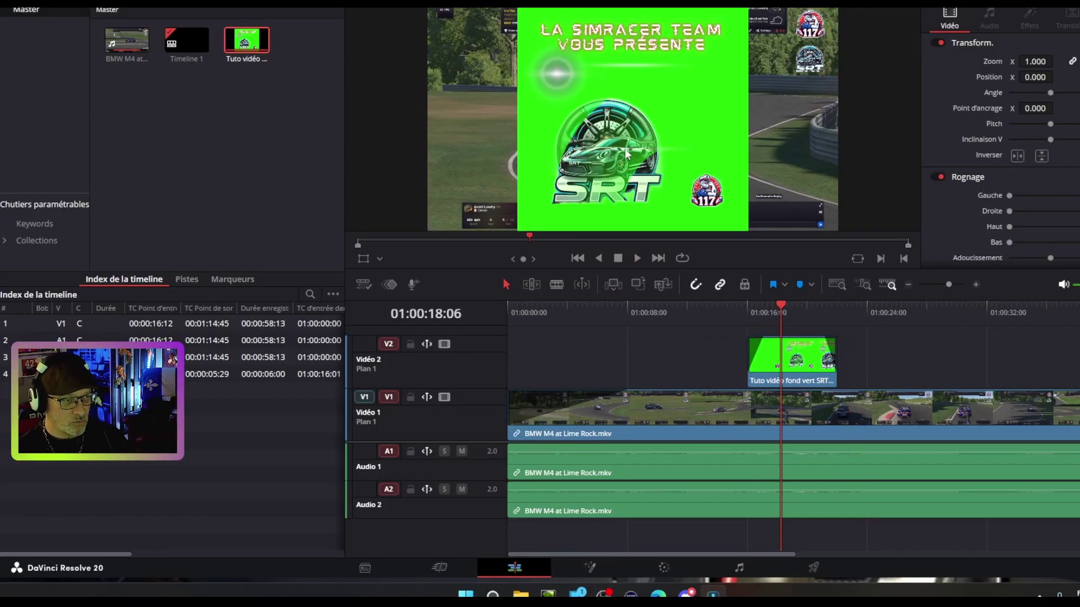
click(799, 369)
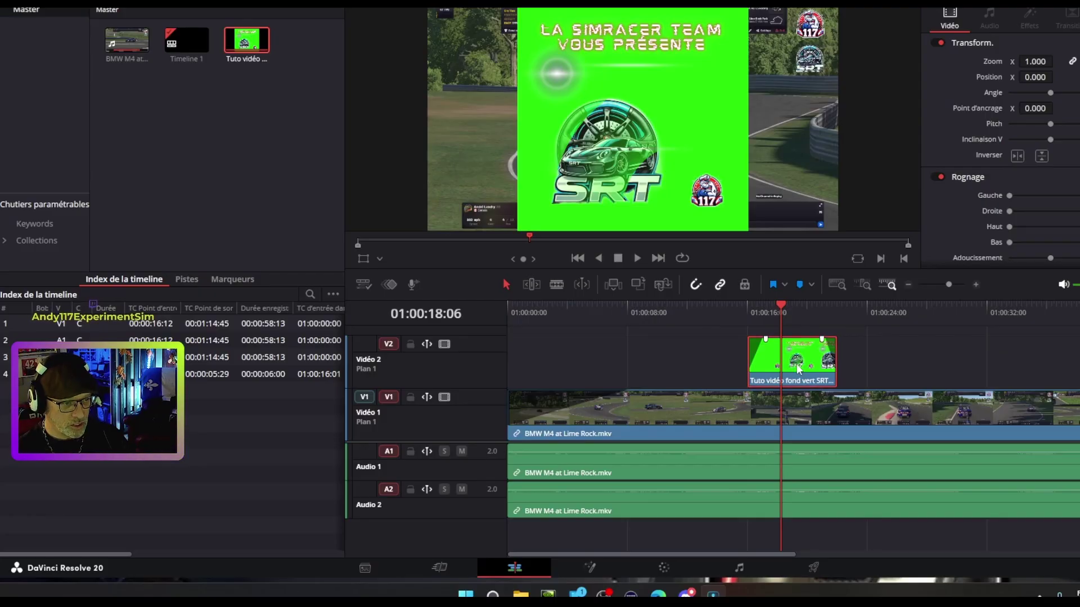
click(1035, 62)
drag(1034, 61, 981, 62)
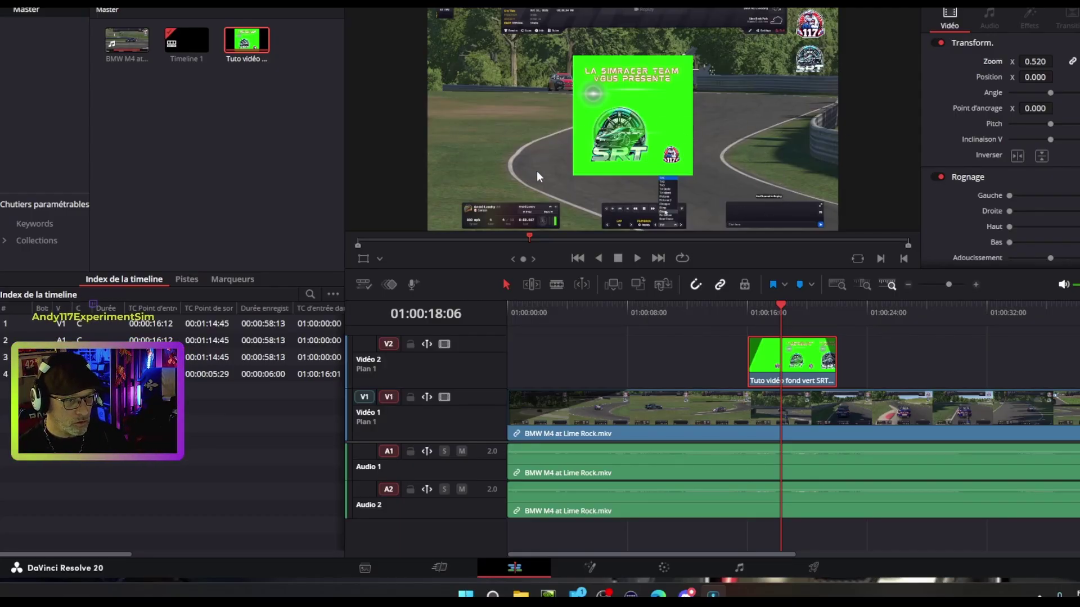
Position the green-screen clip in the lower-right corner of the picture, with position X at 1139
drag(997, 72, 430, 72)
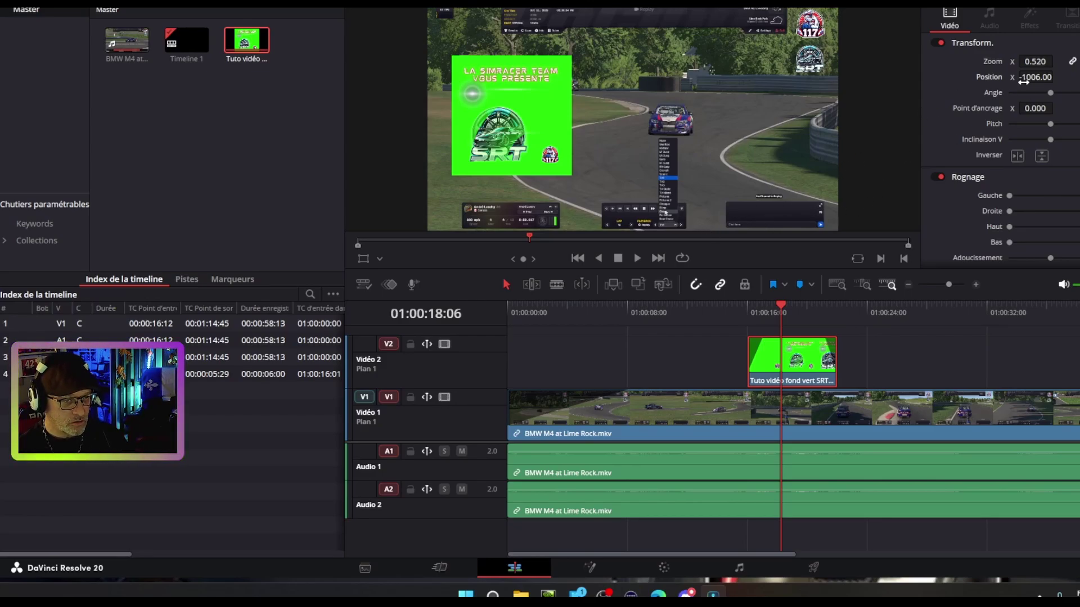
drag(1023, 81, 1069, 77)
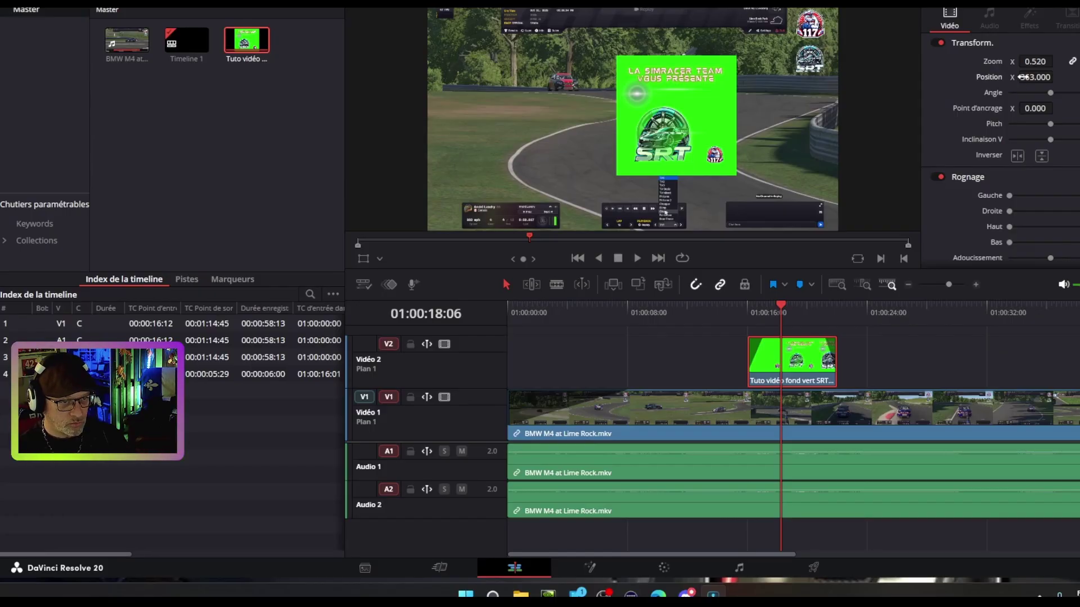
drag(1020, 77, 1022, 79)
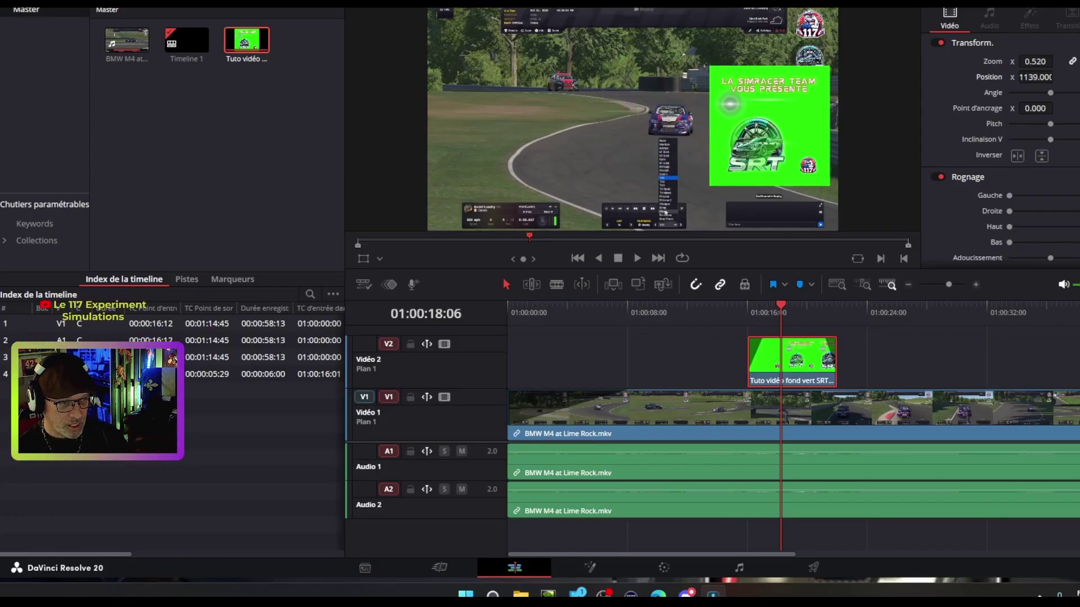
drag(1079, 77, 1069, 77)
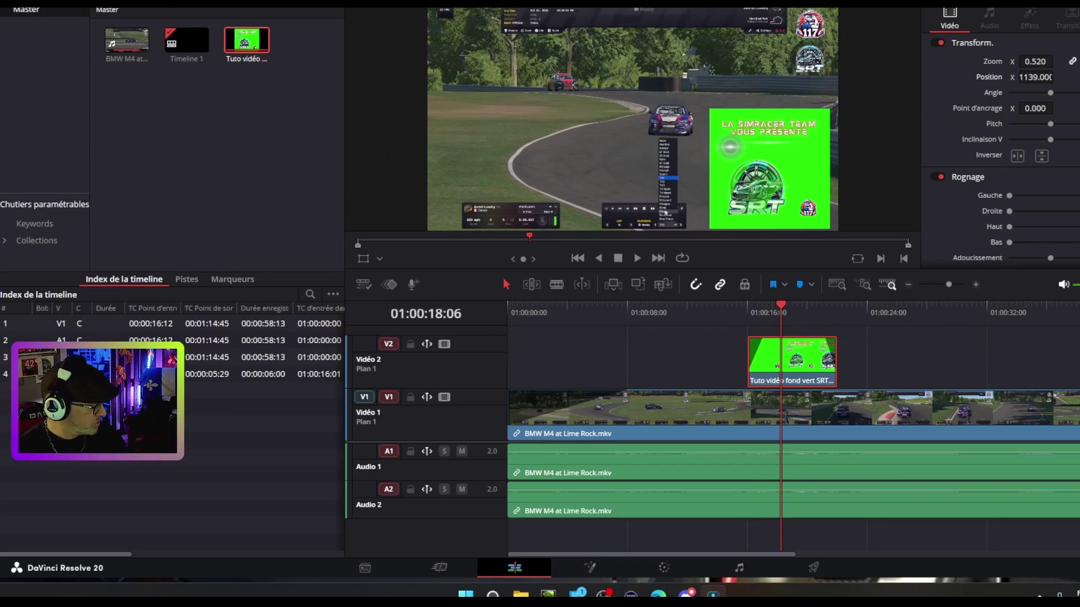
Open the effects library and browse the Resolve FX effects
click(172, 4)
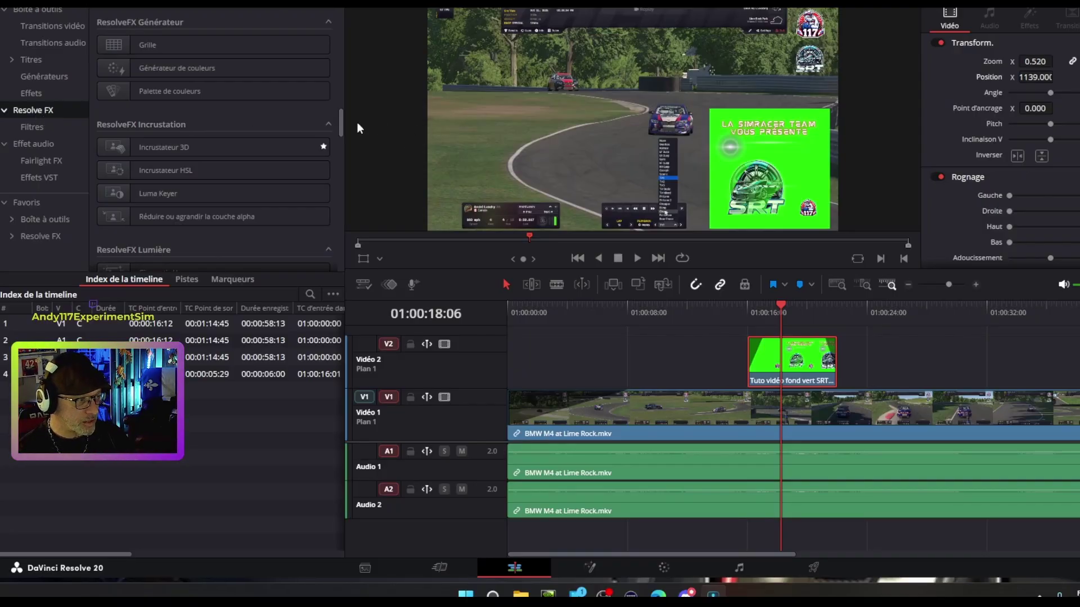
drag(341, 121, 340, 8)
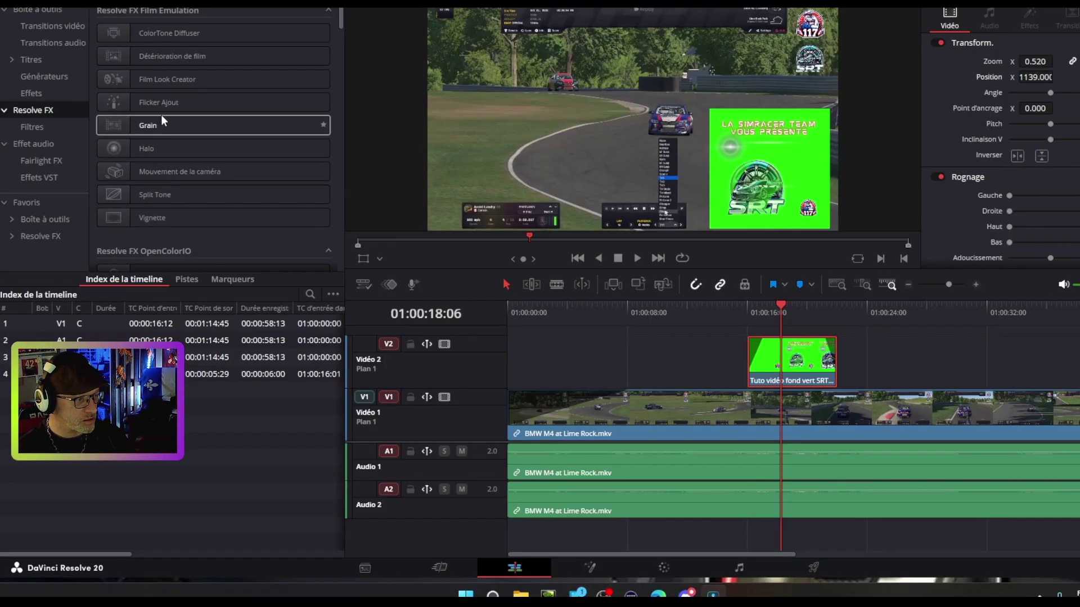
scroll(165, 167, down, 3)
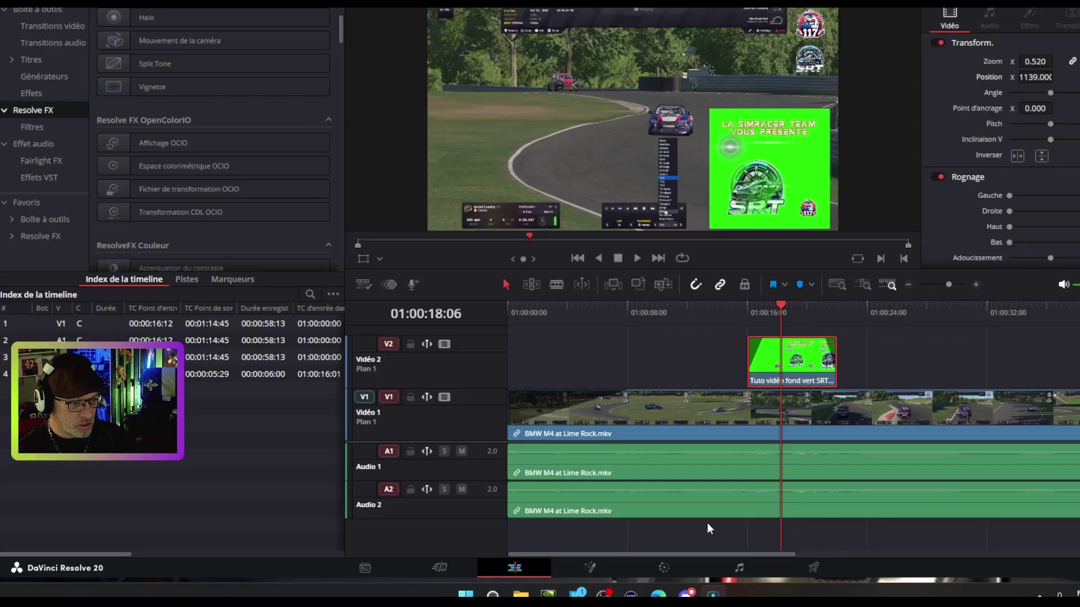
click(604, 569)
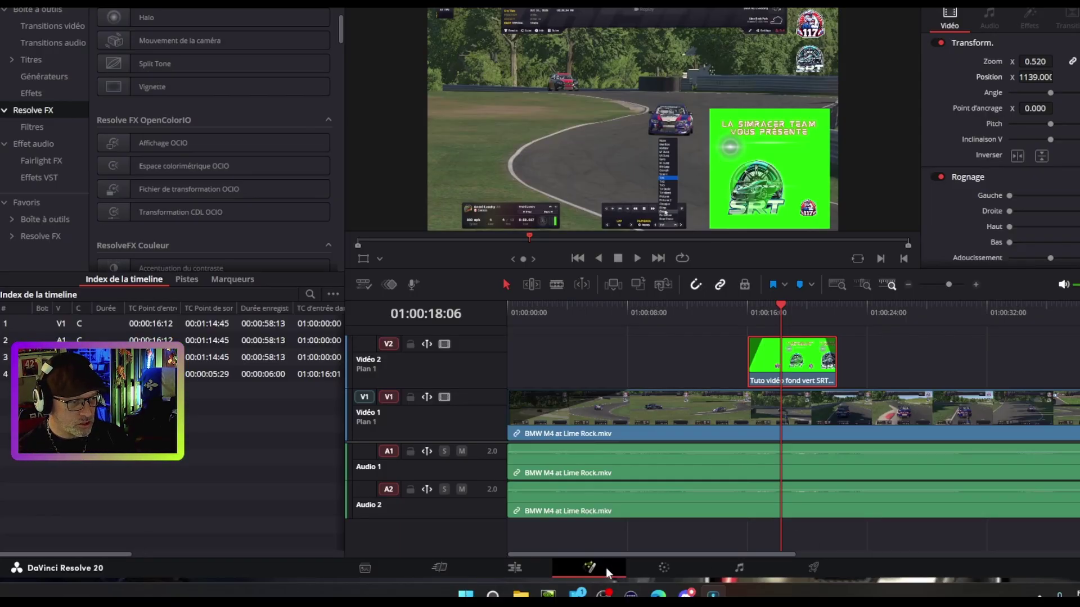
click(664, 569)
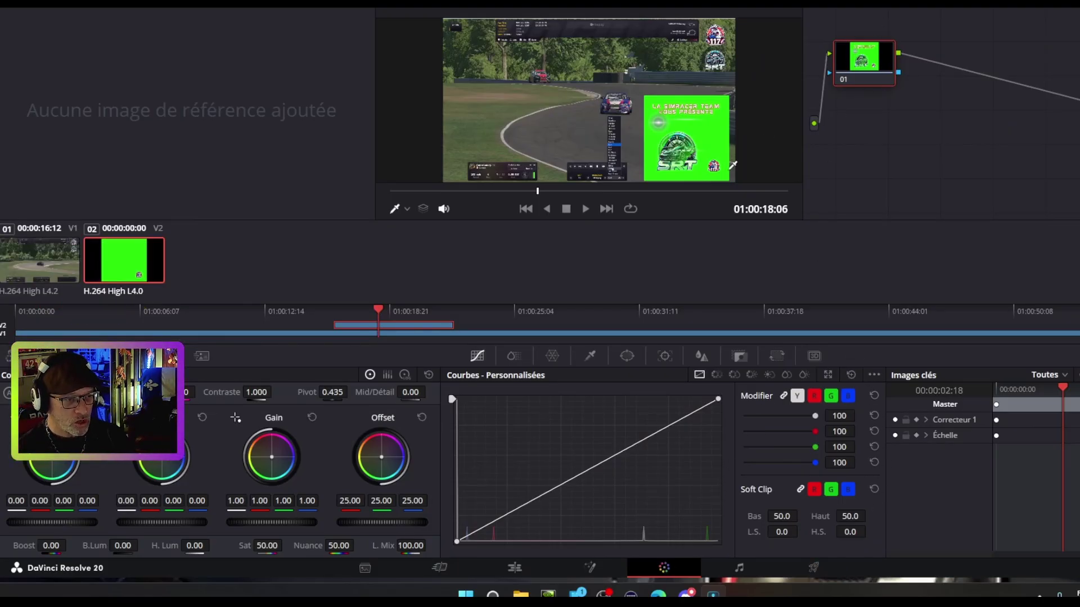
click(750, 565)
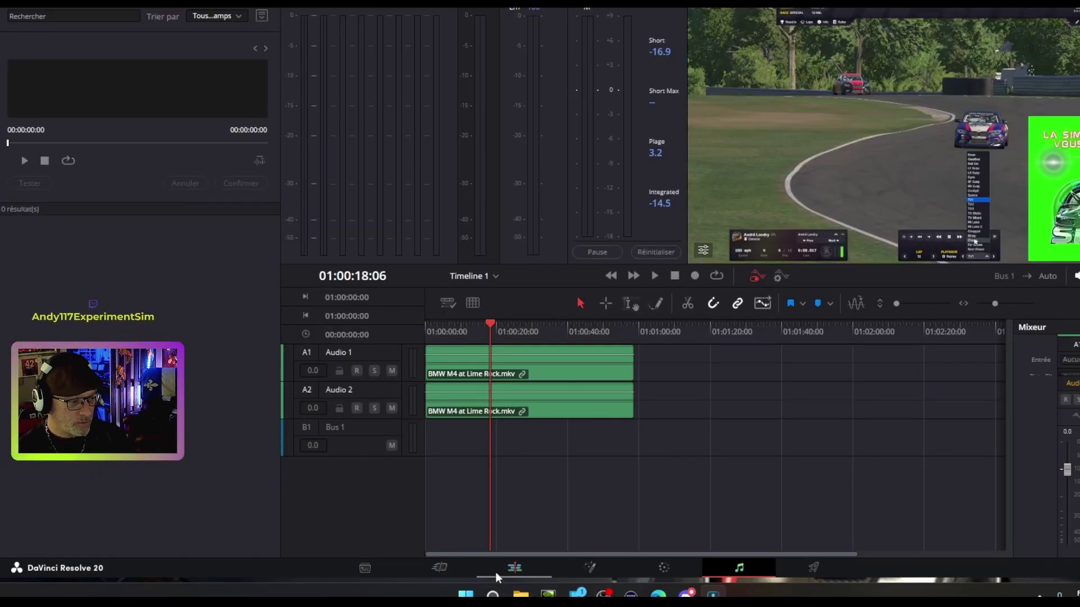
click(514, 568)
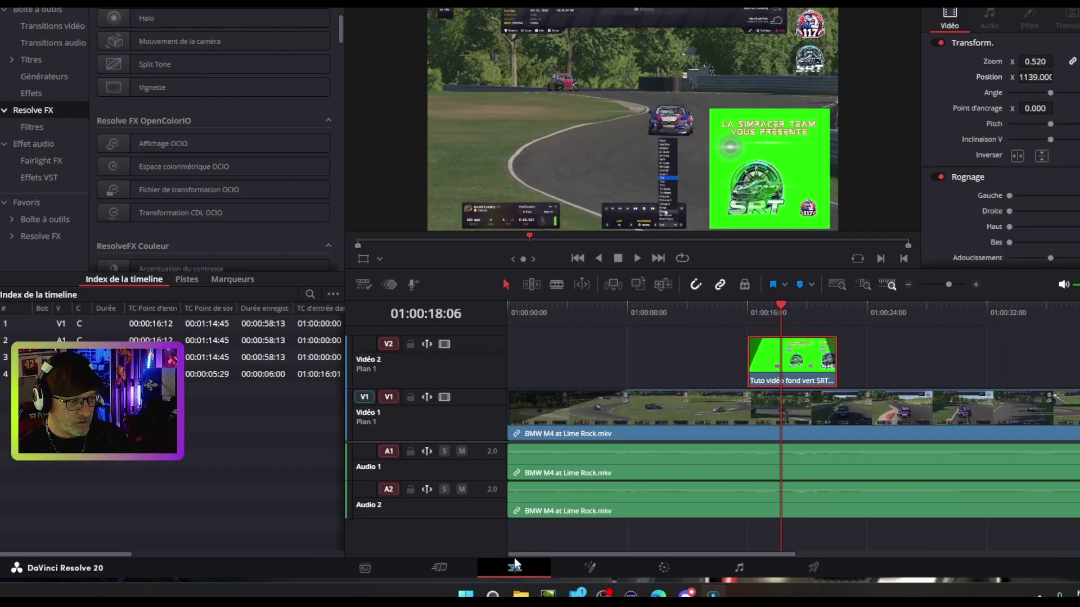
Give both audio tracks of the BMW M4 at Lime Rock clip a fade-in of about 7.5 seconds
click(575, 462)
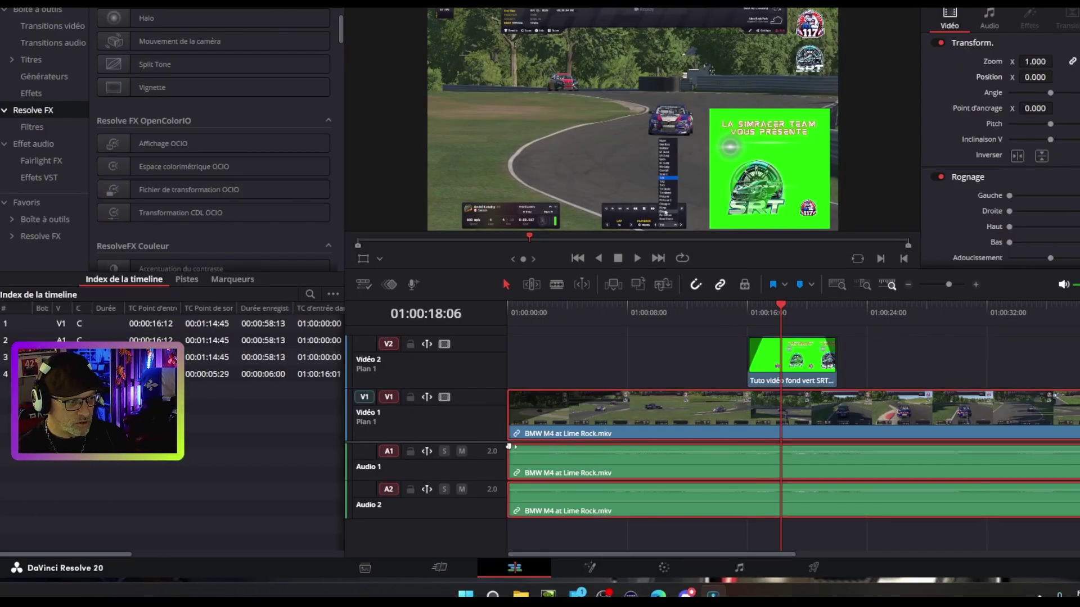
drag(509, 446, 624, 450)
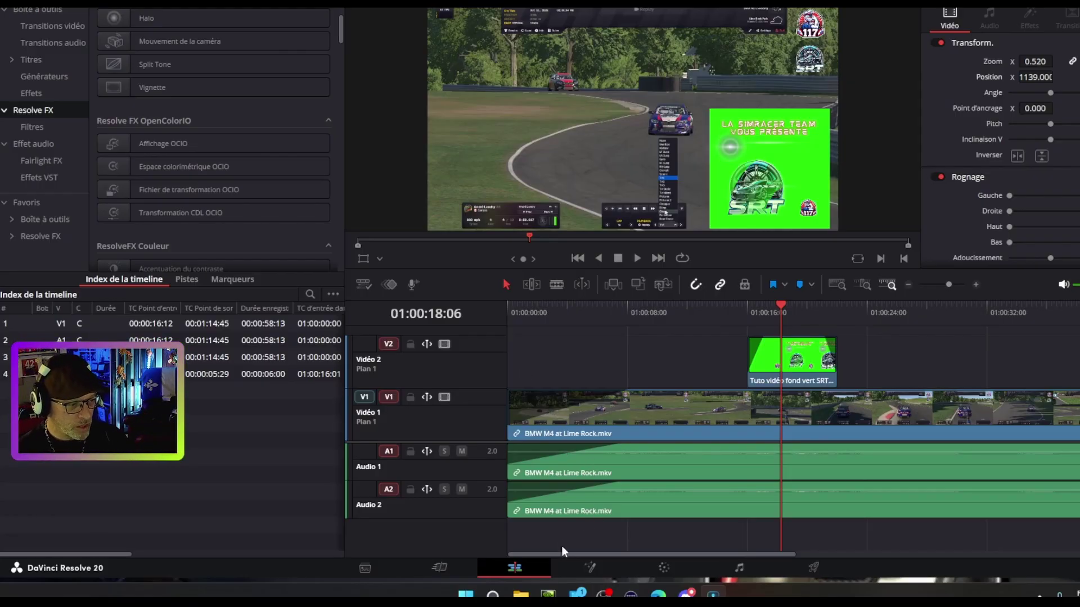
click(630, 462)
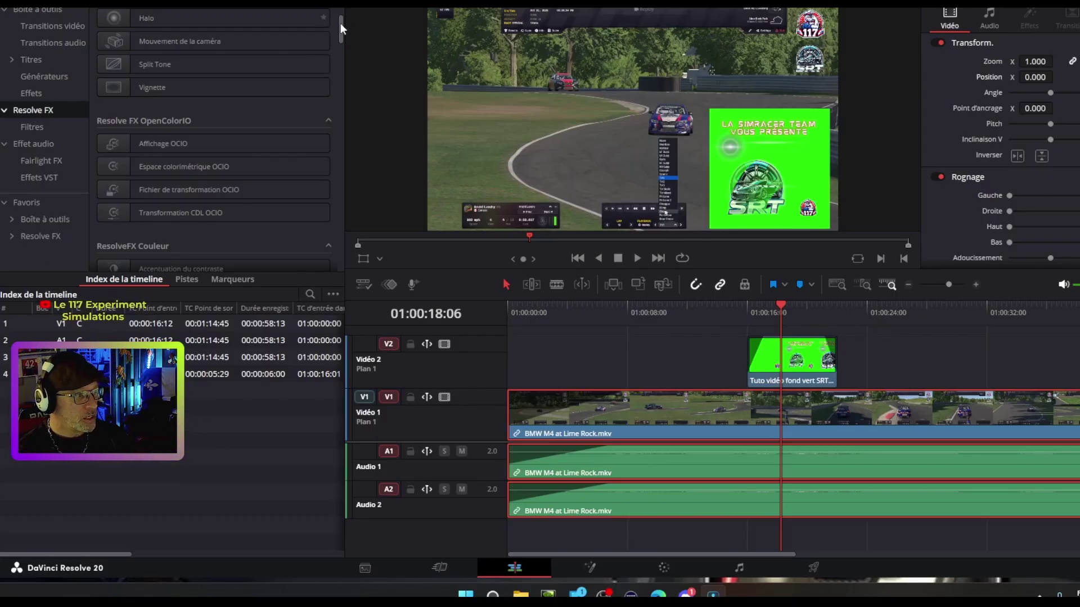
Apply the Incrustateur 3D effect from ResolveFX Incrustation to the green-screen clip on Vidéo 2
drag(340, 30, 348, 126)
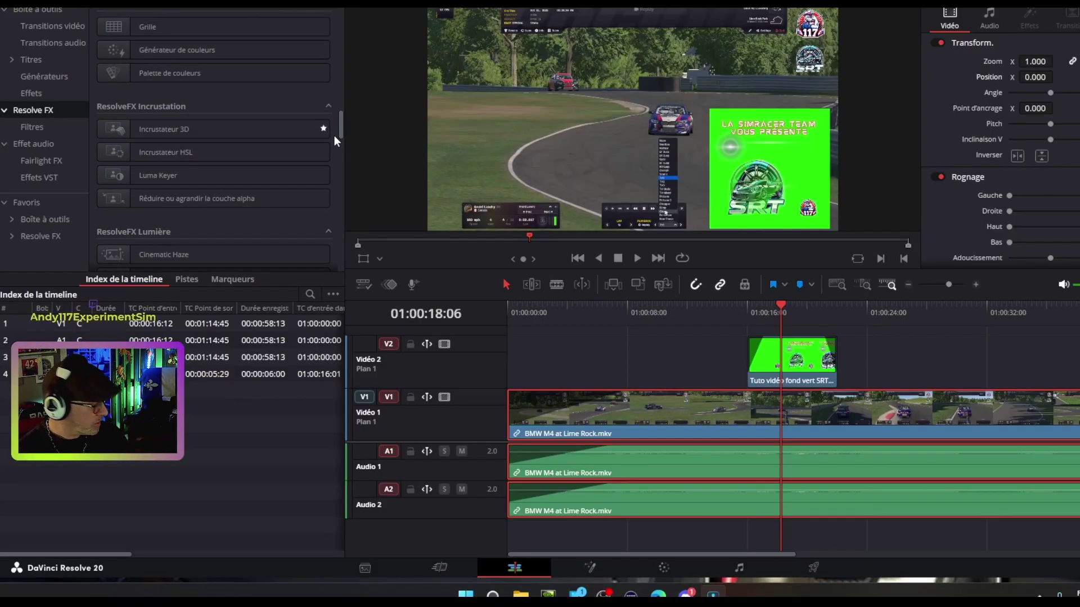
click(333, 135)
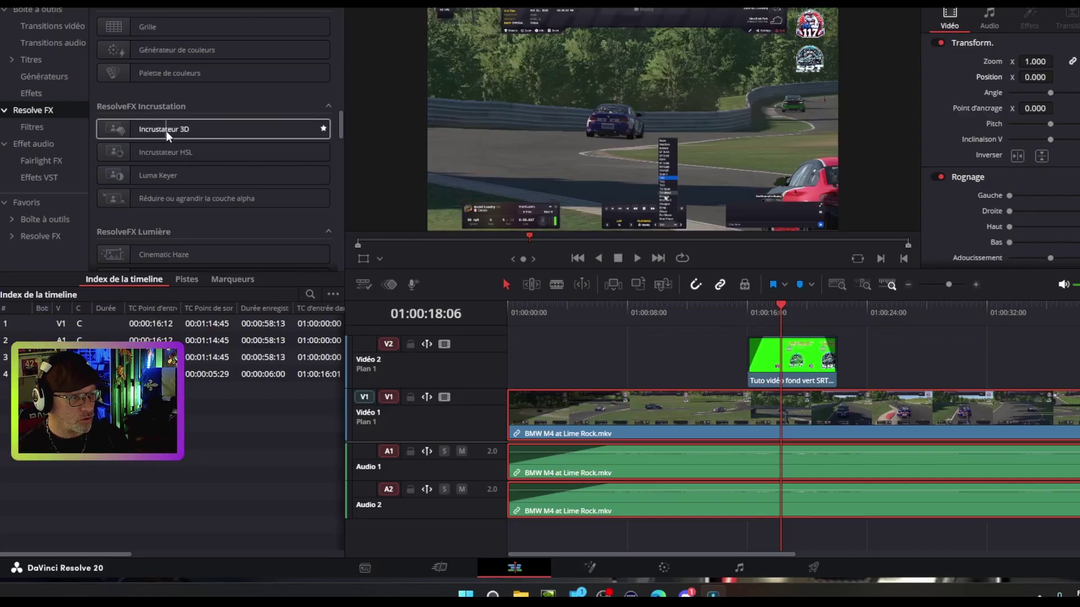
click(167, 131)
drag(166, 130, 786, 366)
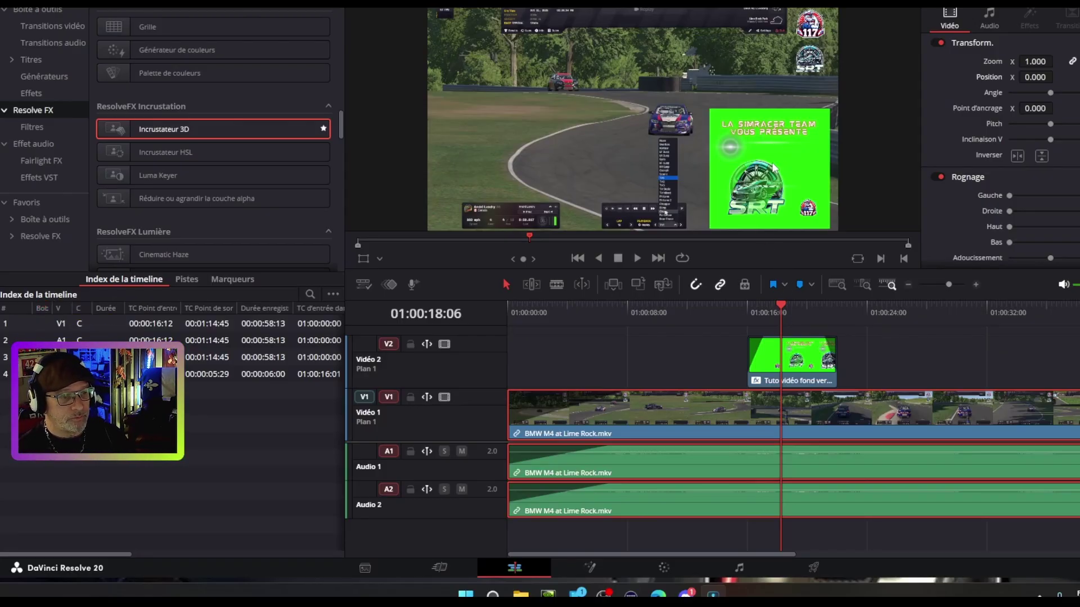
Key out the green-screen clip's background by sampling the green beside its title text with the viewer overlay set to Affichage OpenFX
click(795, 368)
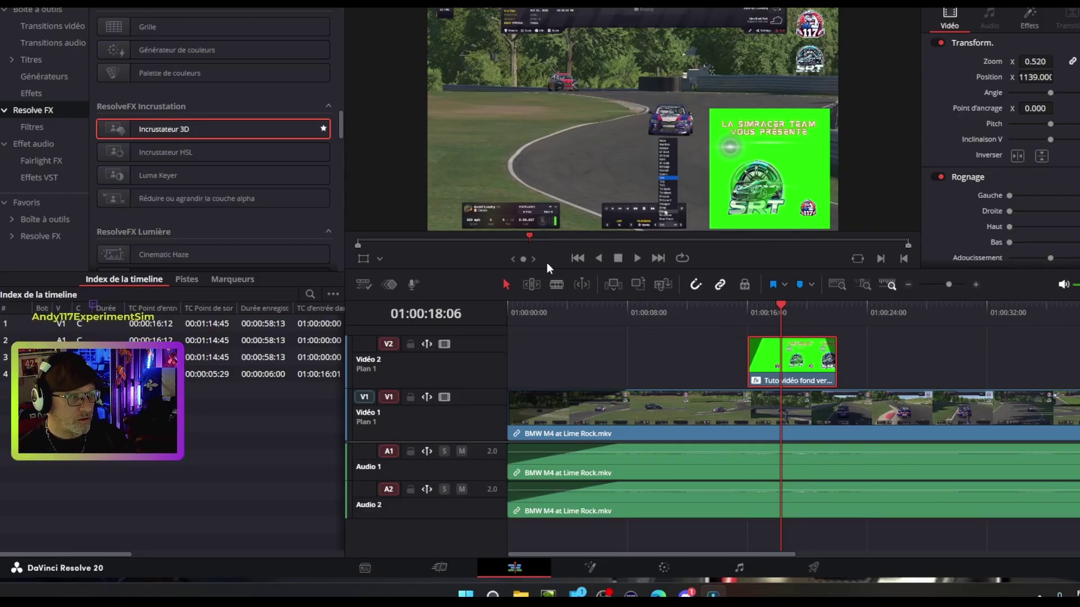
drag(556, 272, 566, 343)
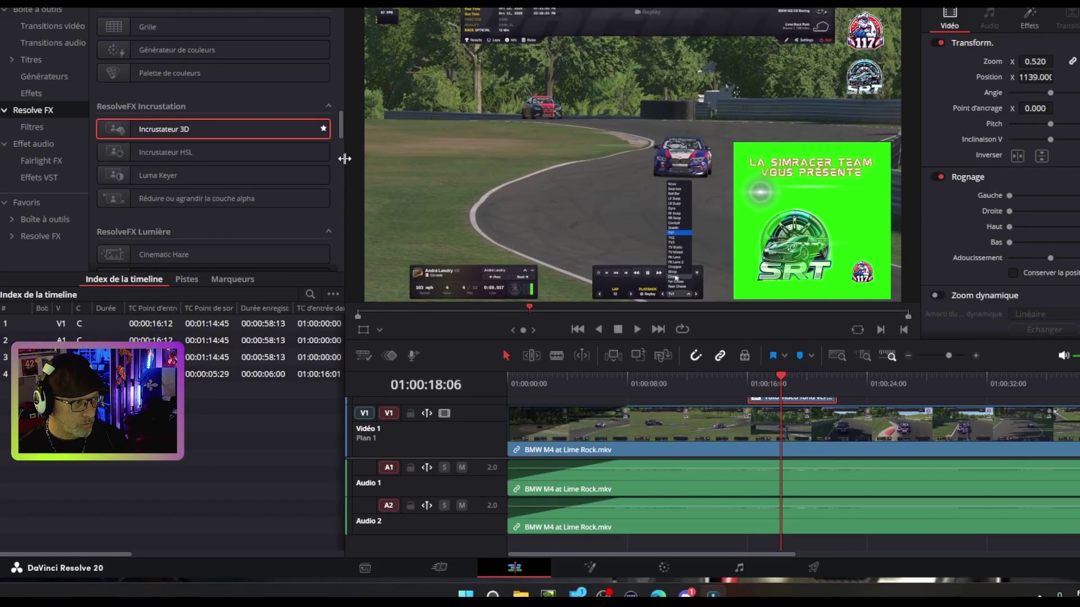
drag(344, 159, 270, 158)
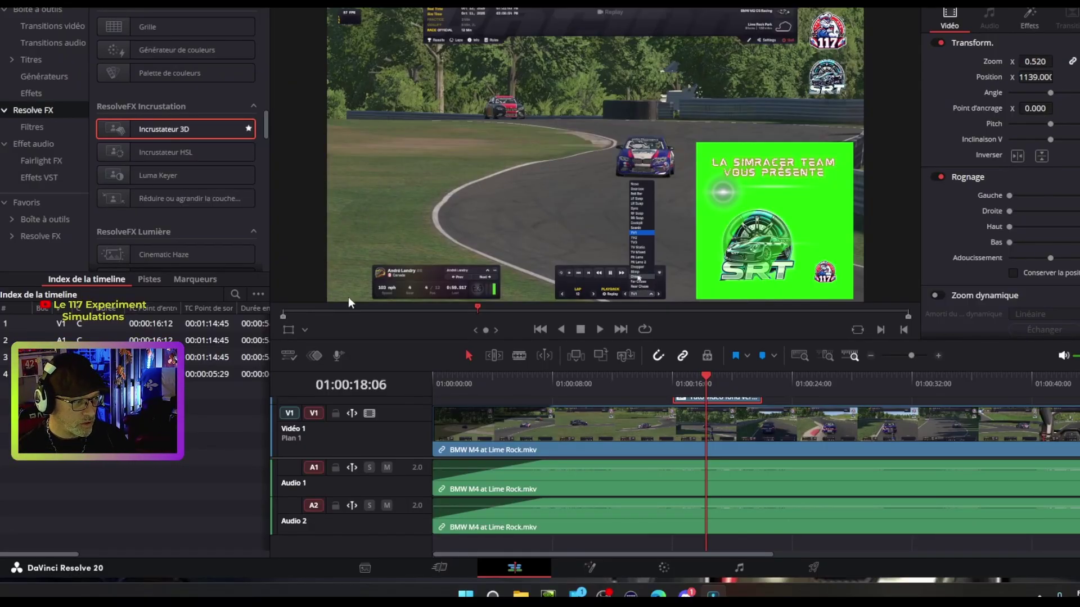
click(306, 329)
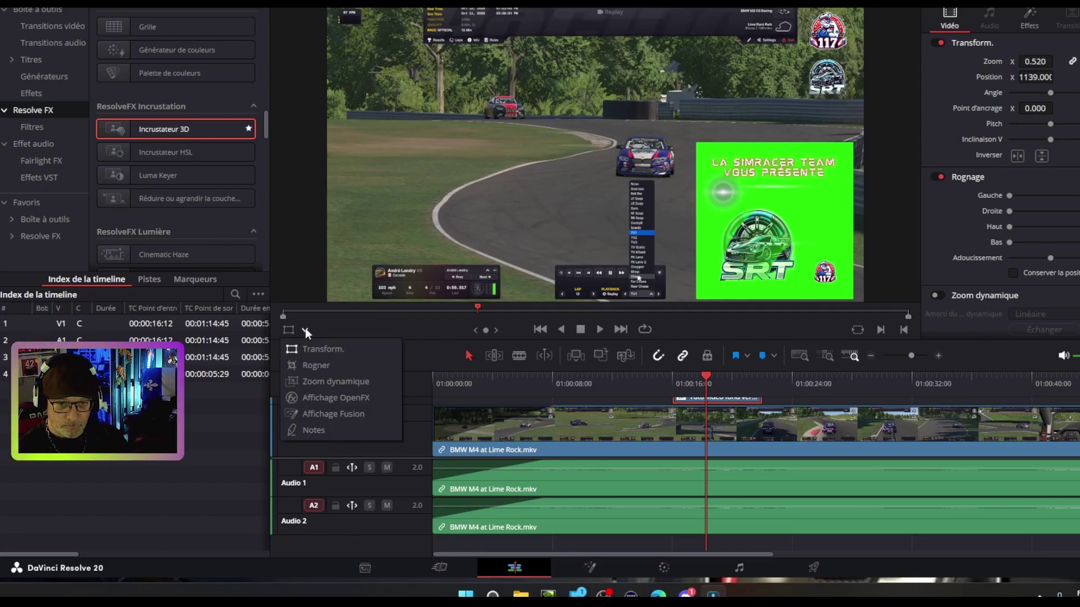
click(323, 399)
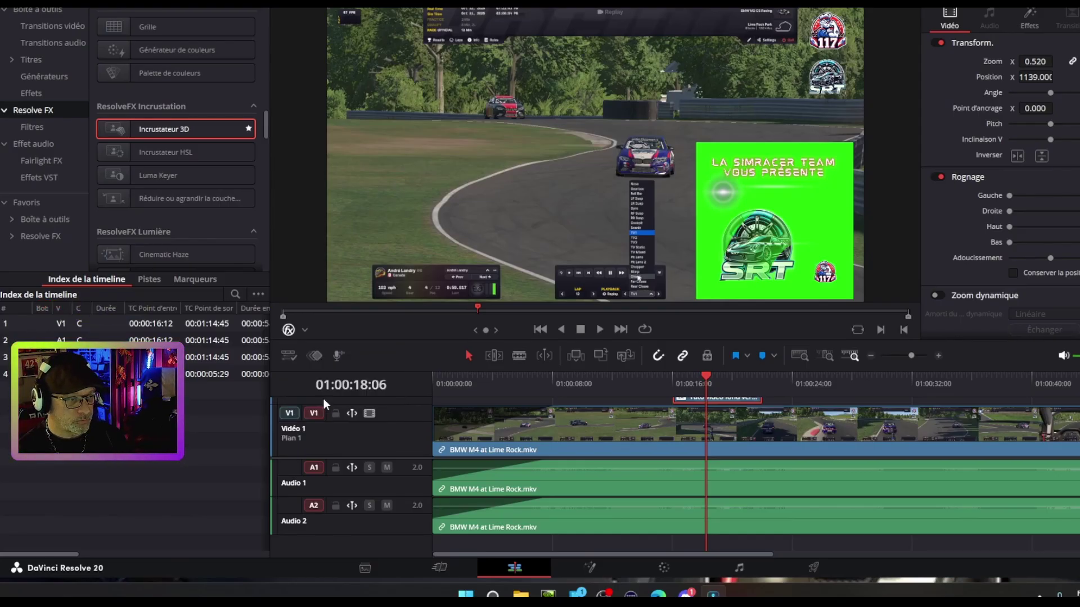
click(708, 161)
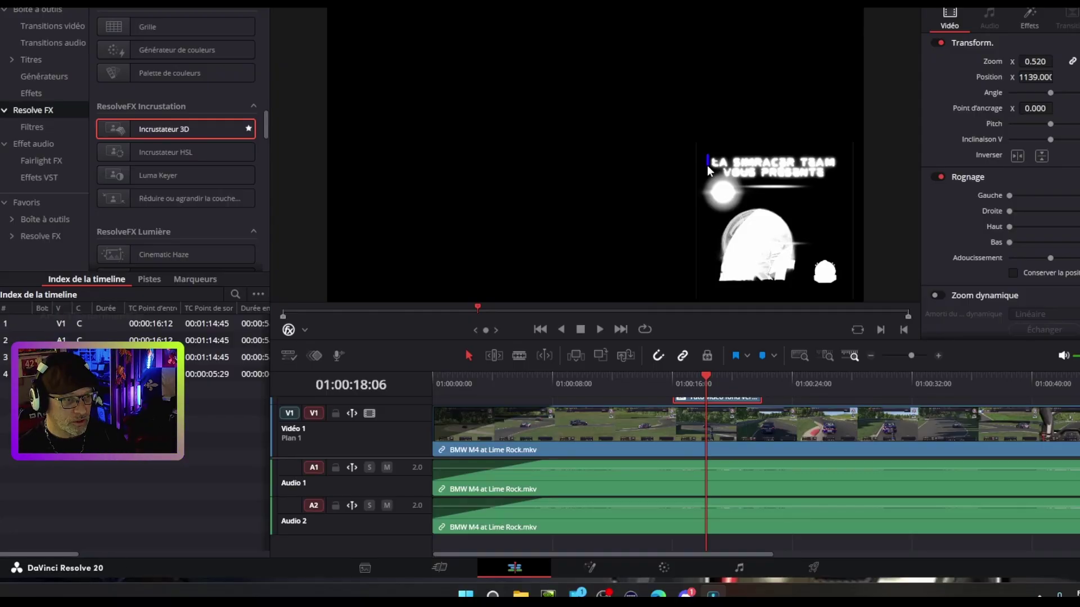
mouse_move(707, 168)
mouse_down()
mouse_move(700, 213)
mouse_move(716, 290)
mouse_move(854, 284)
mouse_move(811, 210)
mouse_move(842, 155)
mouse_move(725, 156)
mouse_move(697, 174)
mouse_up()
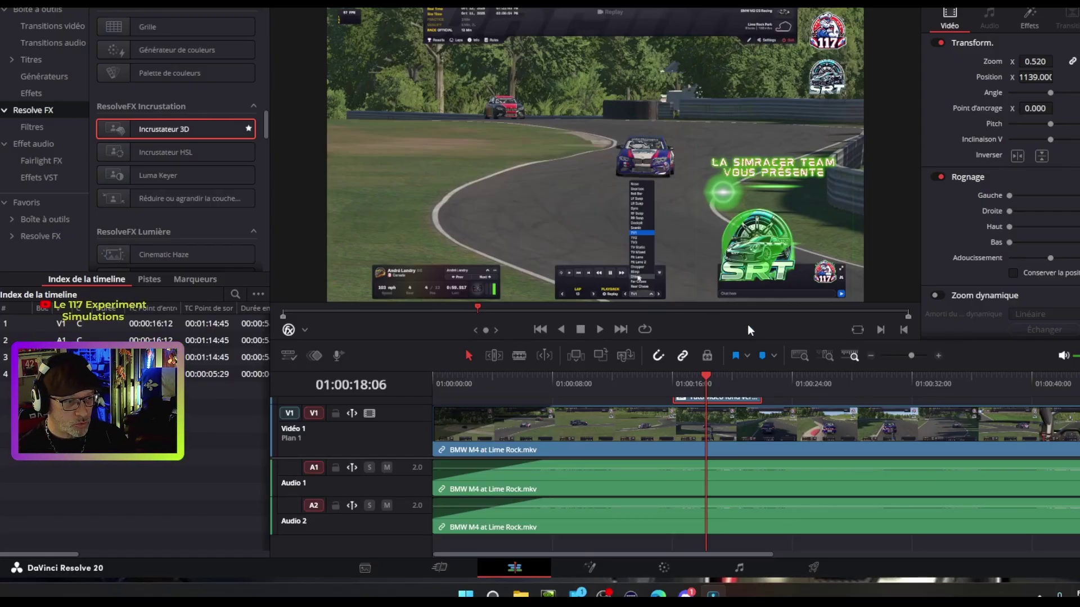
Shrink the viewer and adjust the video tracks so the whole keyed clip on Vidéo 2 shows in the timeline
drag(753, 335, 737, 267)
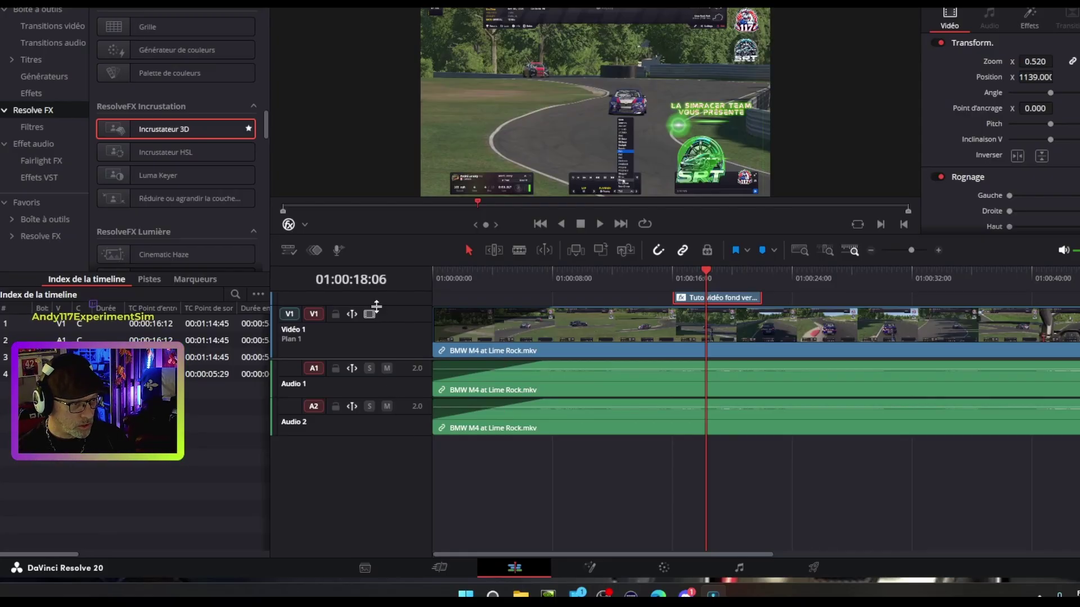
drag(381, 309, 390, 344)
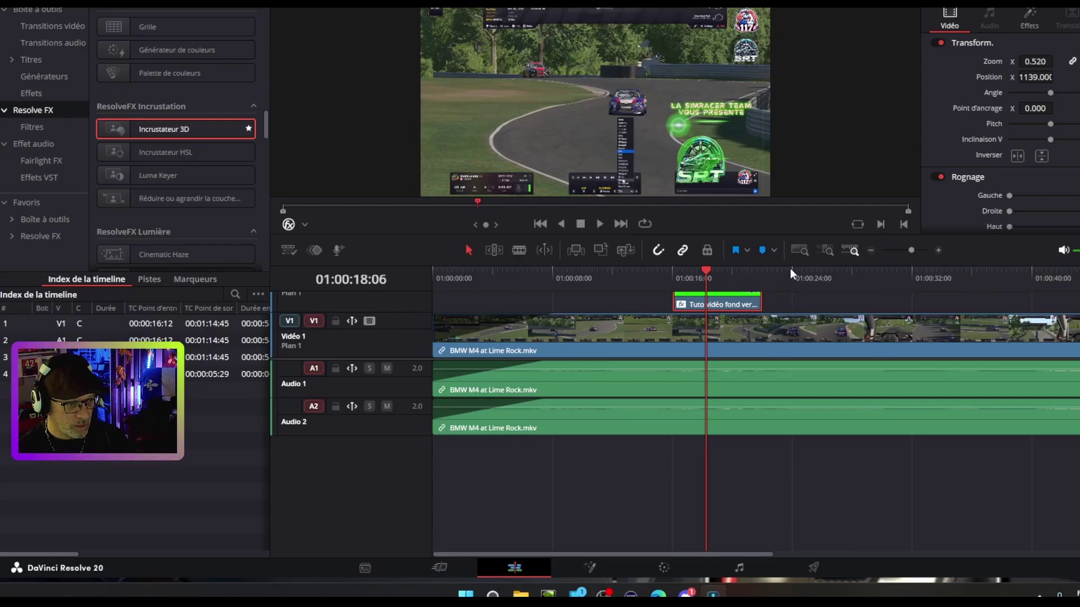
click(491, 458)
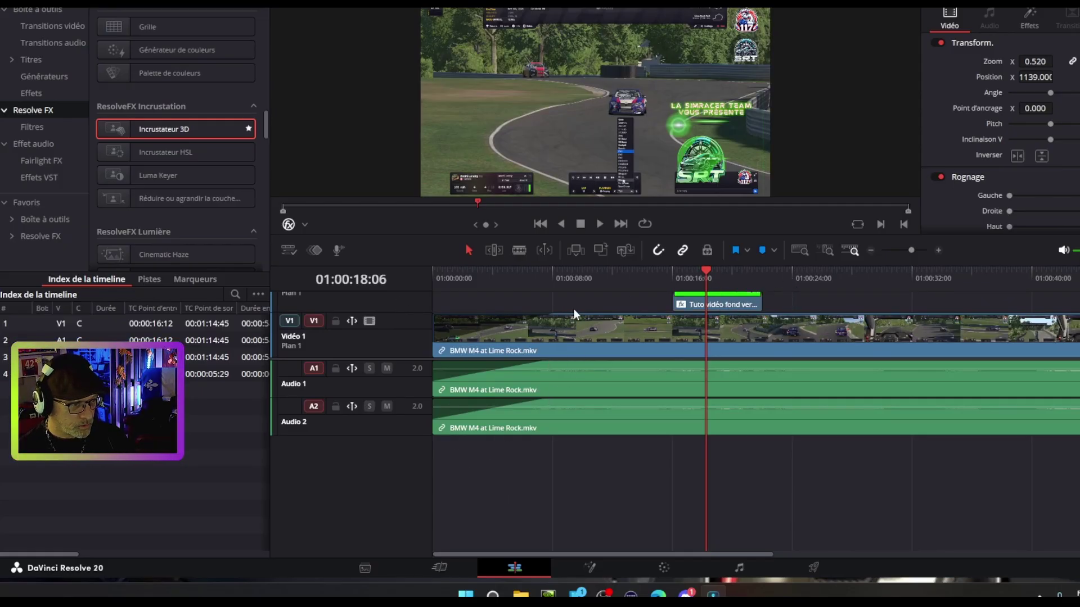
click(718, 308)
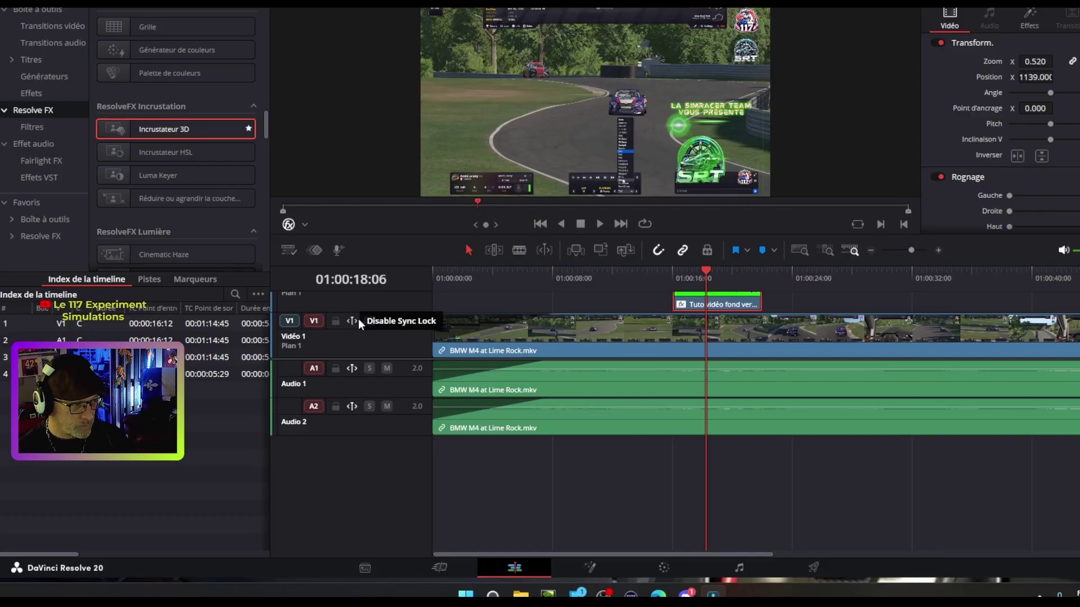
drag(388, 314, 416, 420)
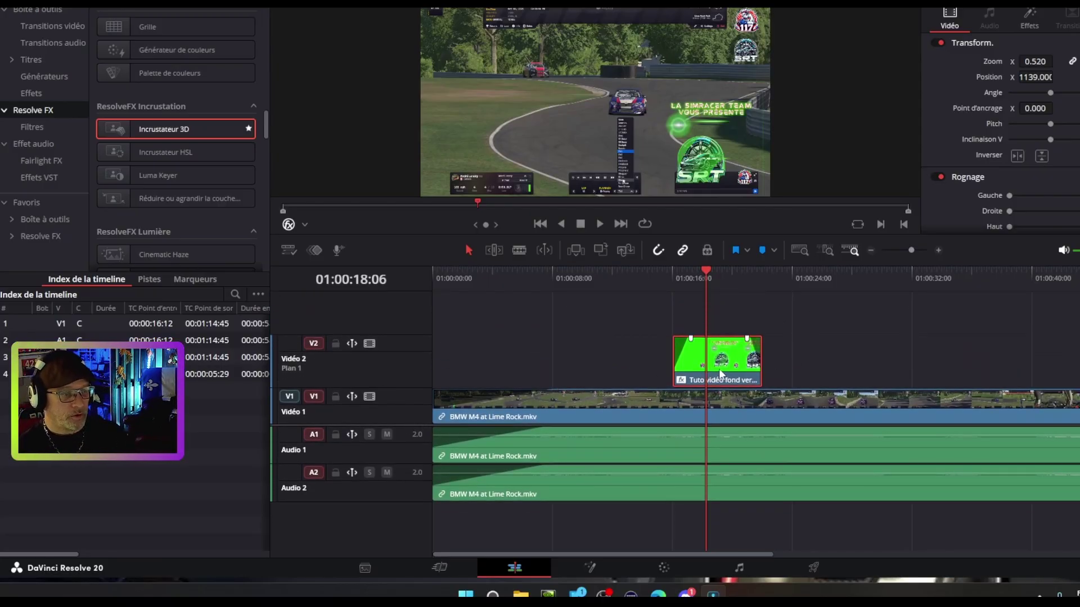
Play the timeline from about 14 seconds until past the end of the keyed clip to check the result
click(656, 280)
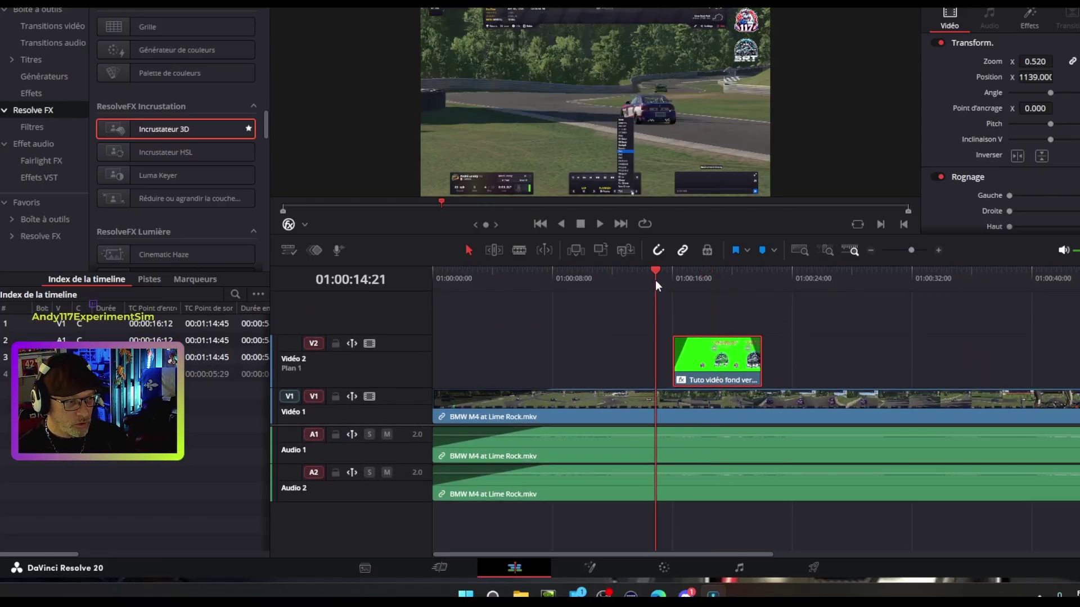
click(600, 224)
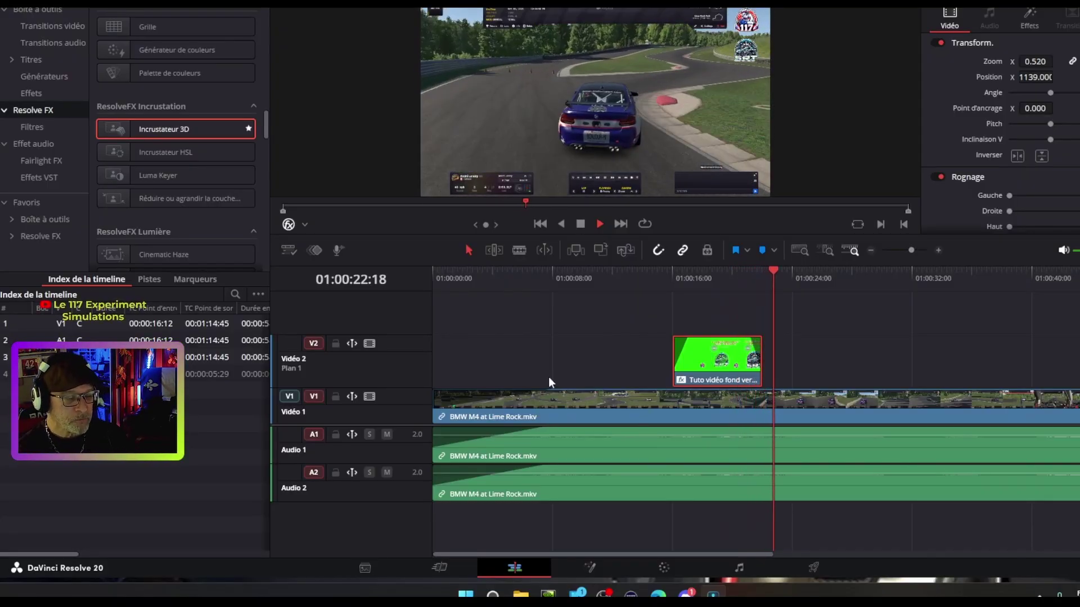
click(580, 225)
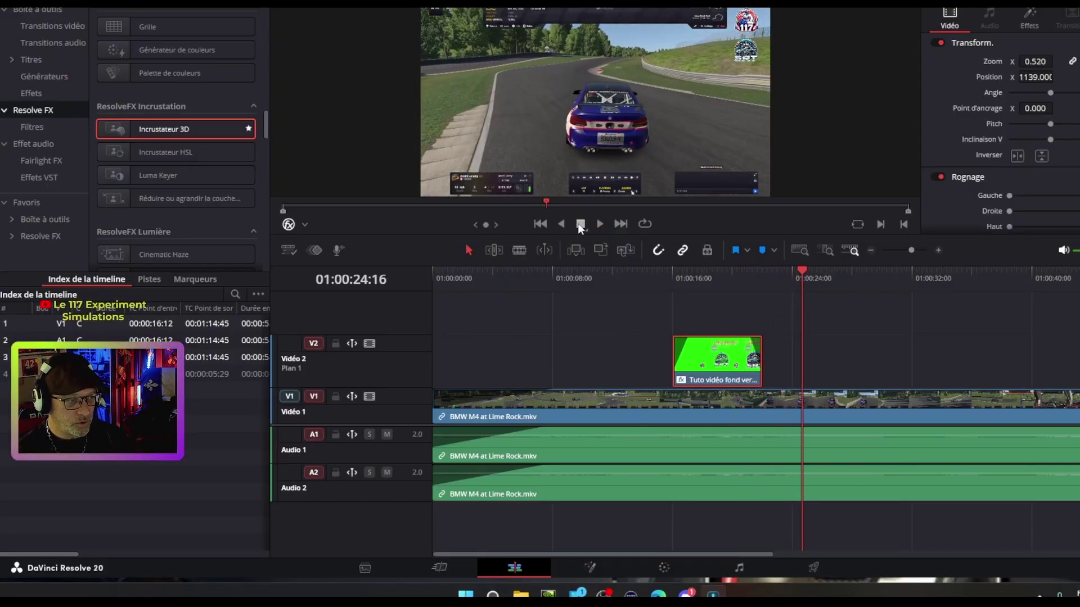
Park the playhead at 01:00:18:22 on the keyed clip and open its Incrustateur 3D effect settings beside an enlarged viewer
click(716, 272)
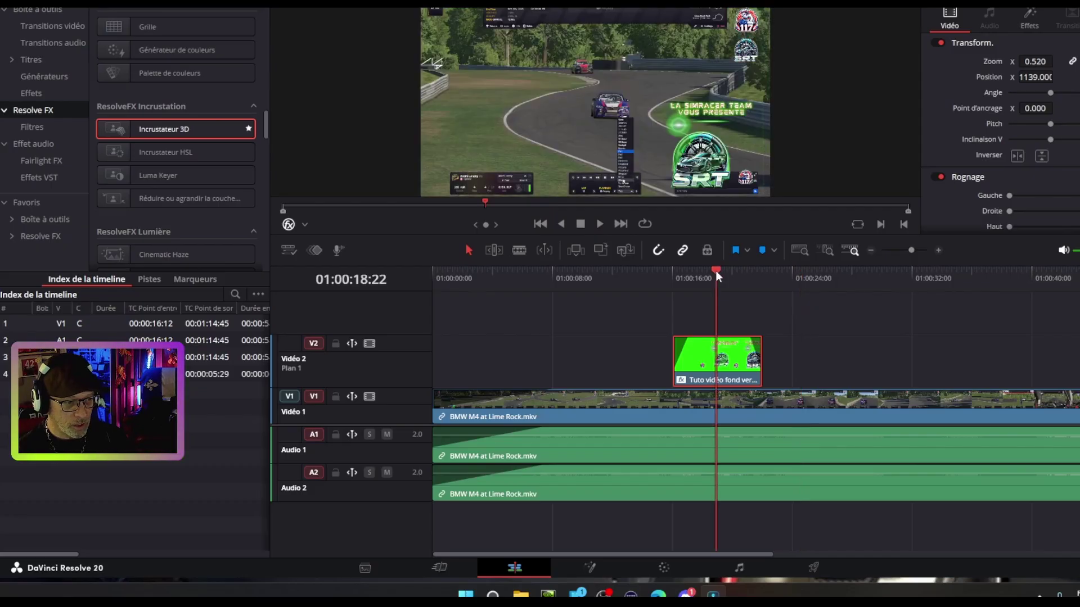
mouse_move(727, 371)
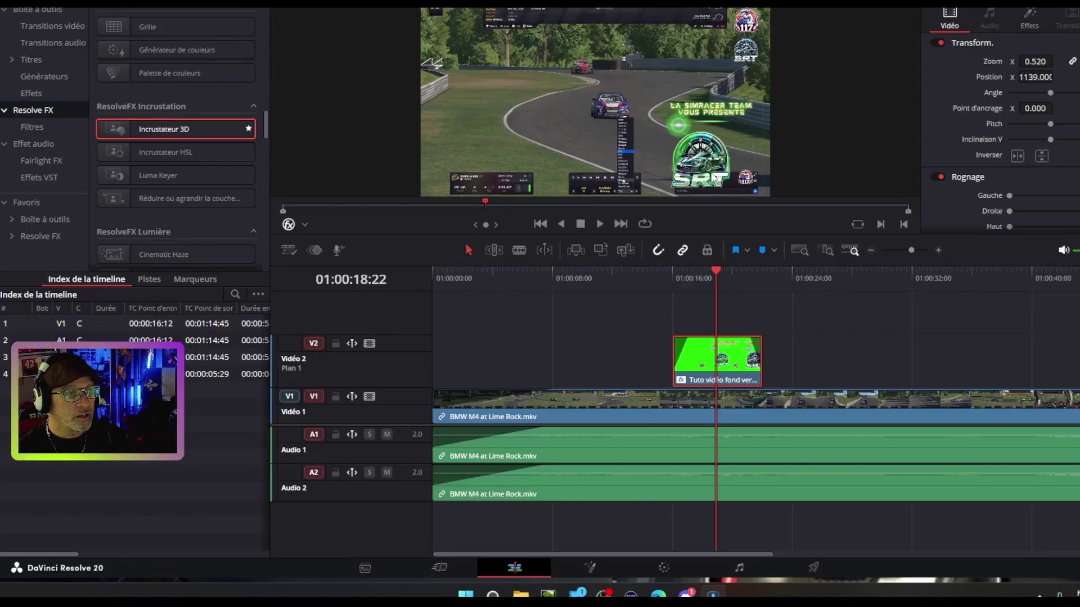
drag(761, 237, 762, 428)
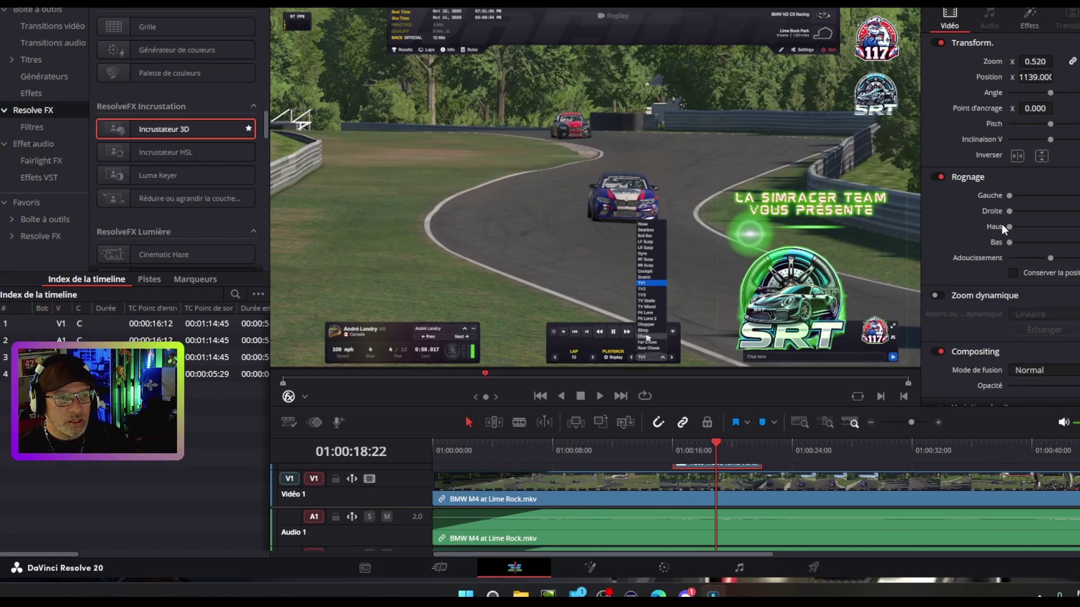
scroll(1001, 224, down, 4)
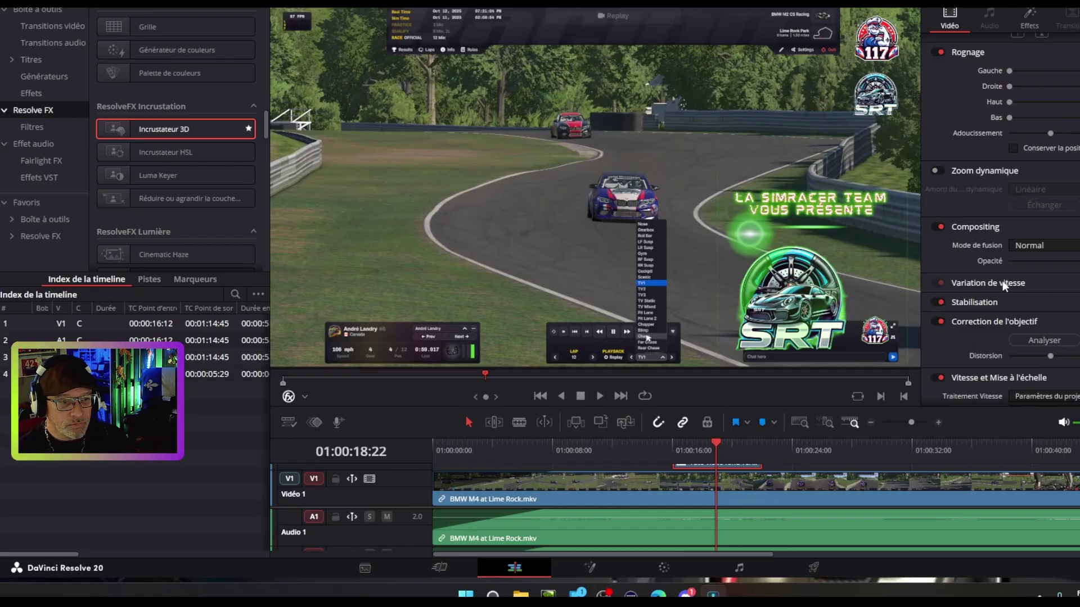
scroll(1037, 295, down, 3)
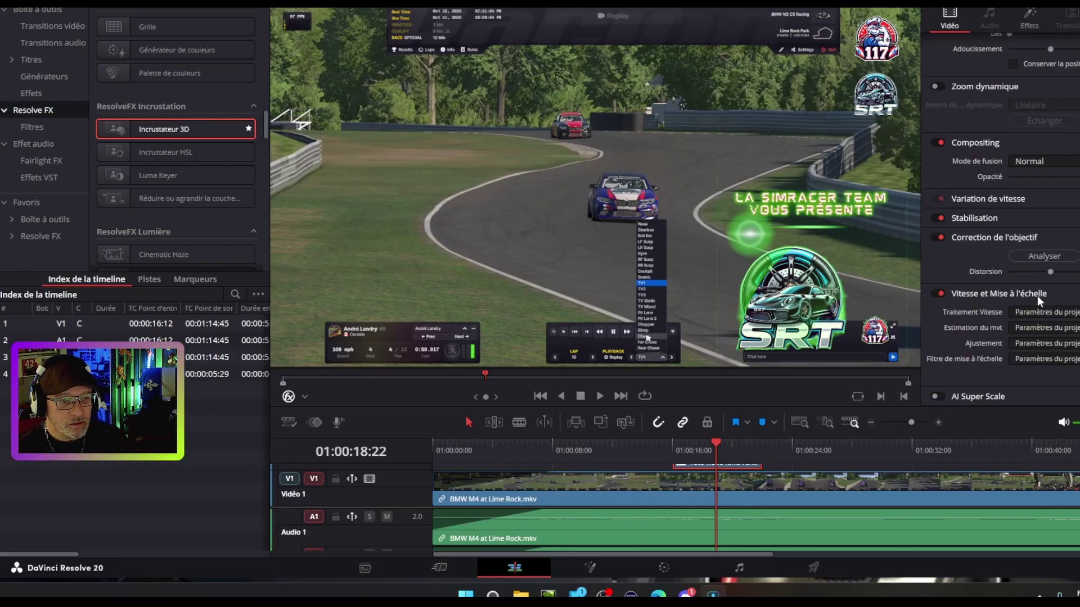
scroll(1067, 222, up, 7)
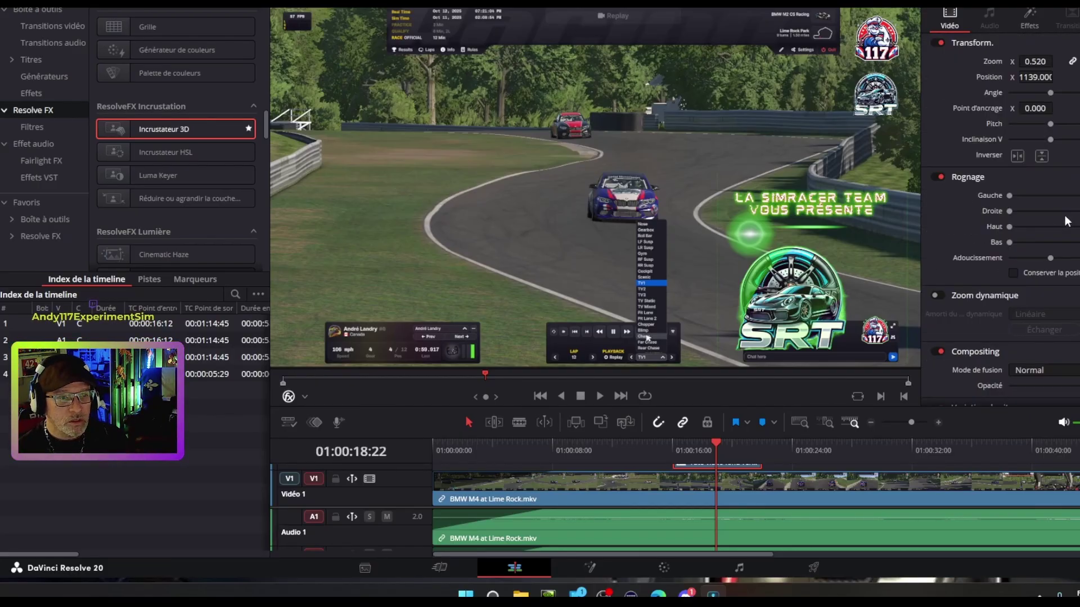
click(1036, 17)
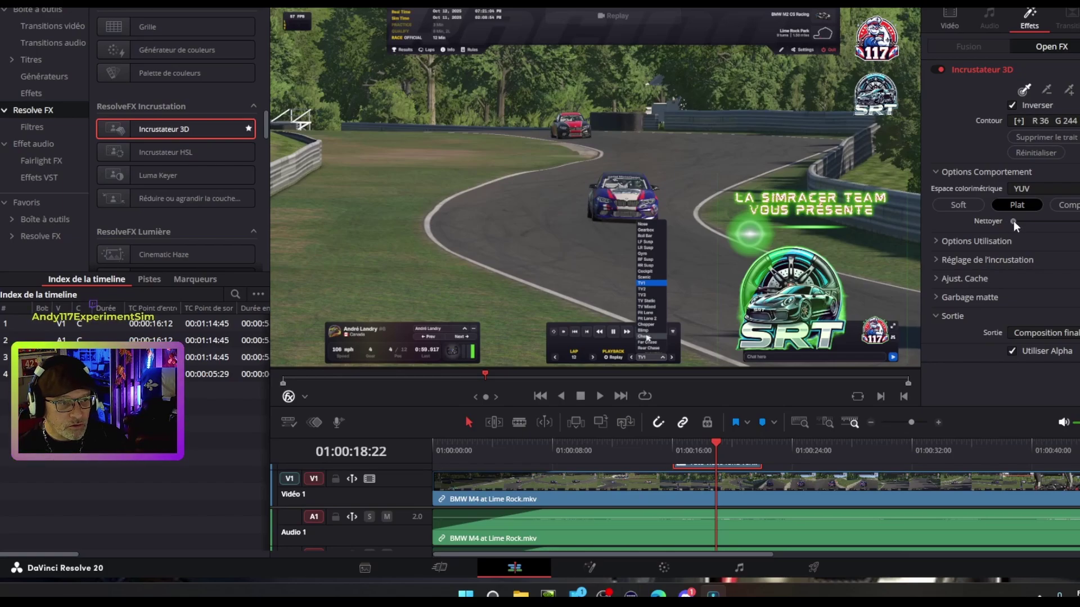
Raise the Nettoyer amount of Incrustateur 3D to remove the green tint from the keyed overlay, then show the clip's Vidéo settings
drag(1015, 224, 1077, 222)
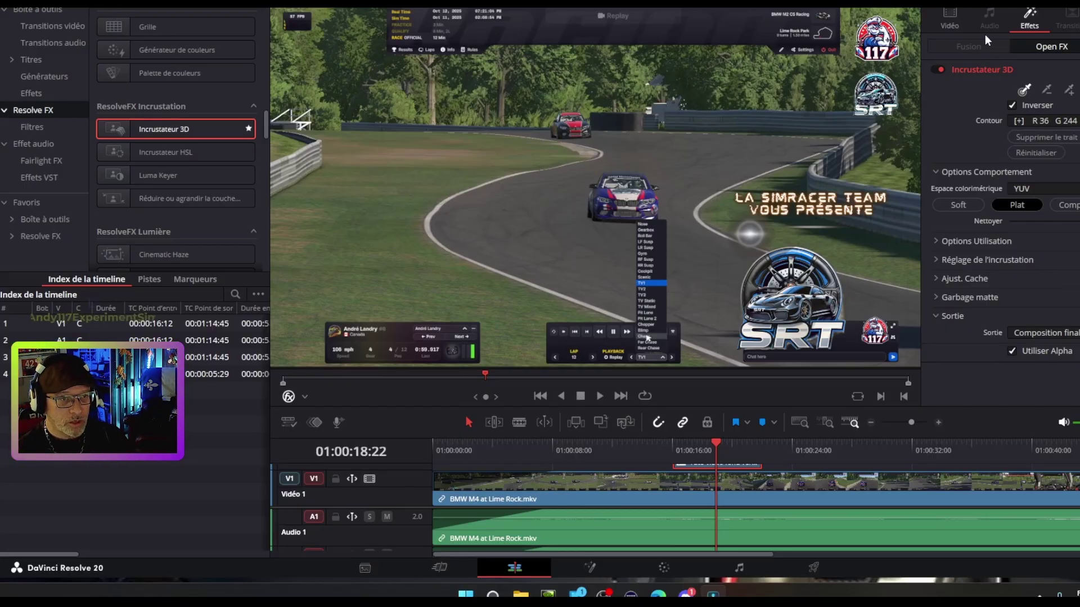
click(943, 19)
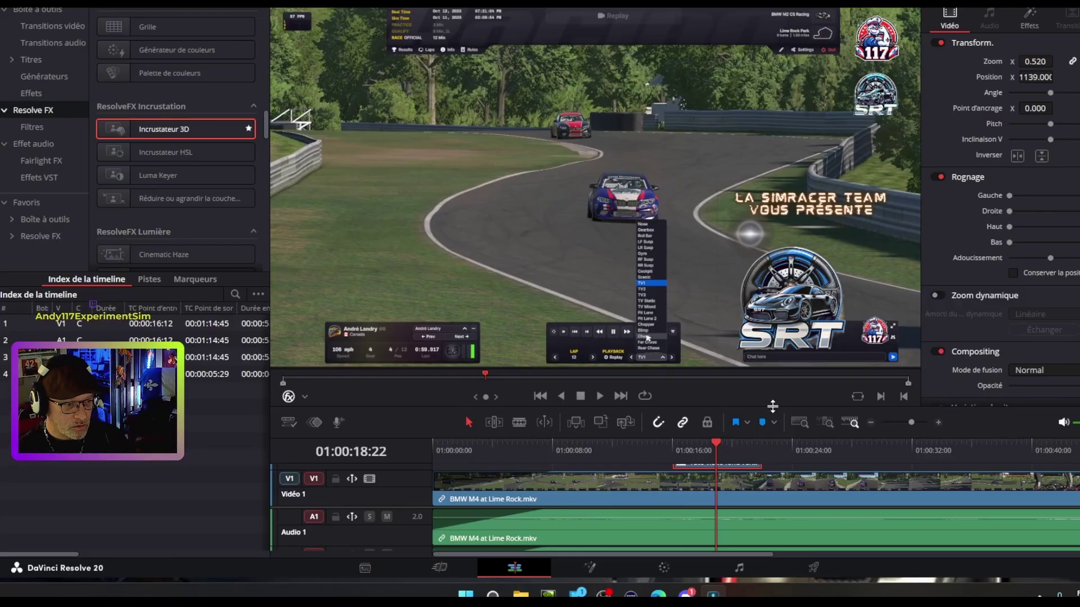
Play the timeline from 01:00:13:08 until past the end of the keyed clip to check the cleaned overlay
drag(772, 406, 772, 251)
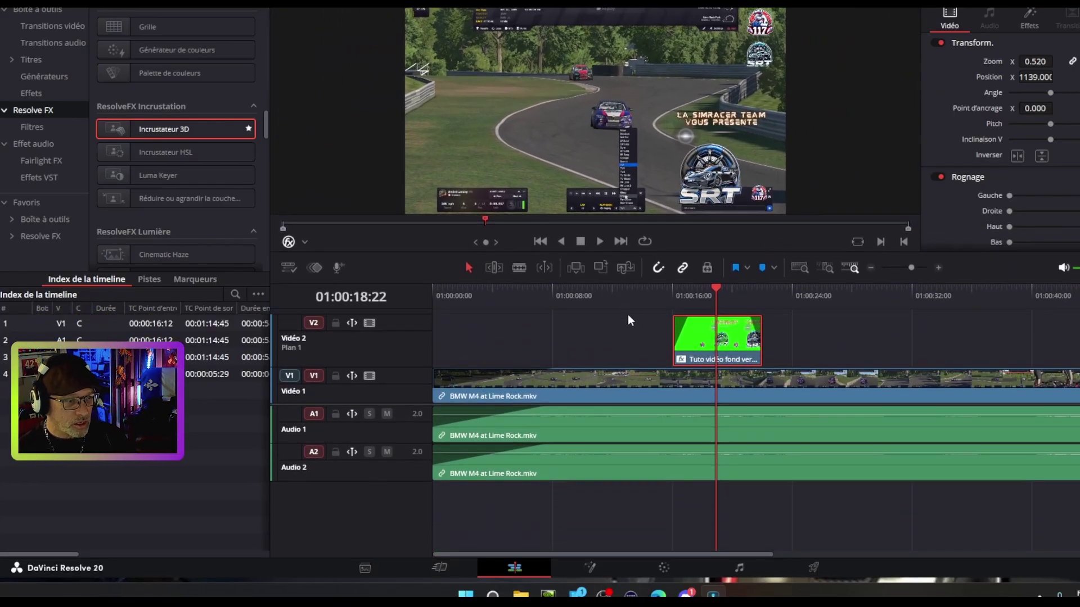
click(633, 291)
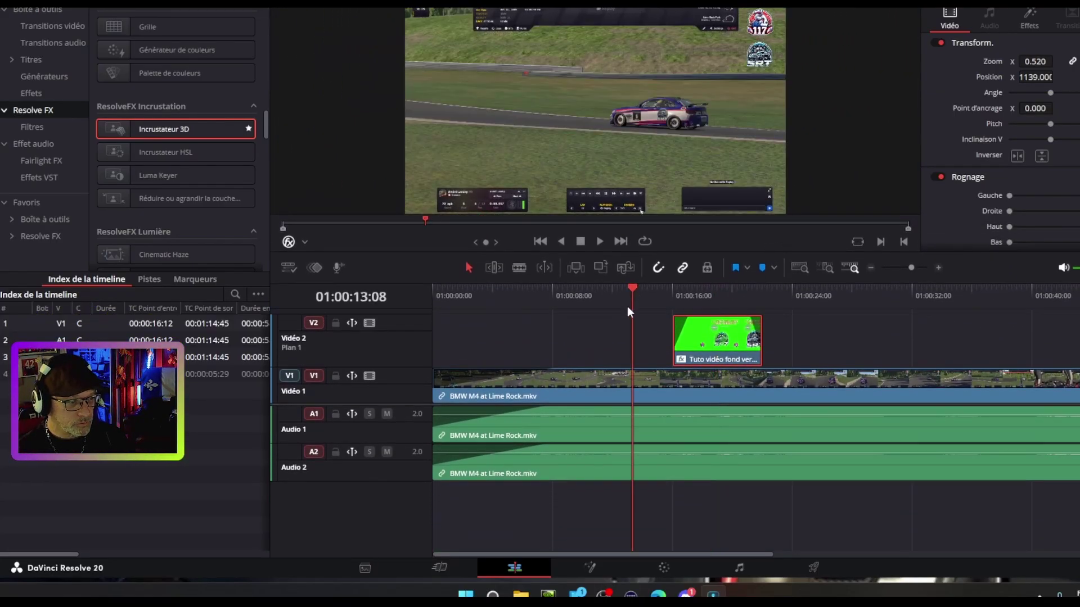
click(598, 241)
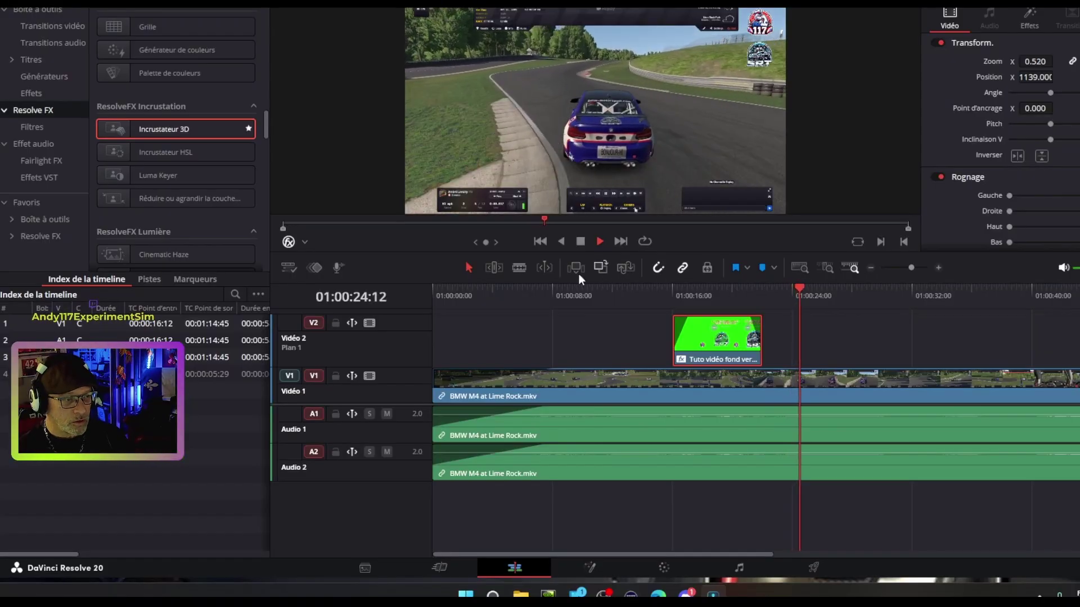
click(581, 241)
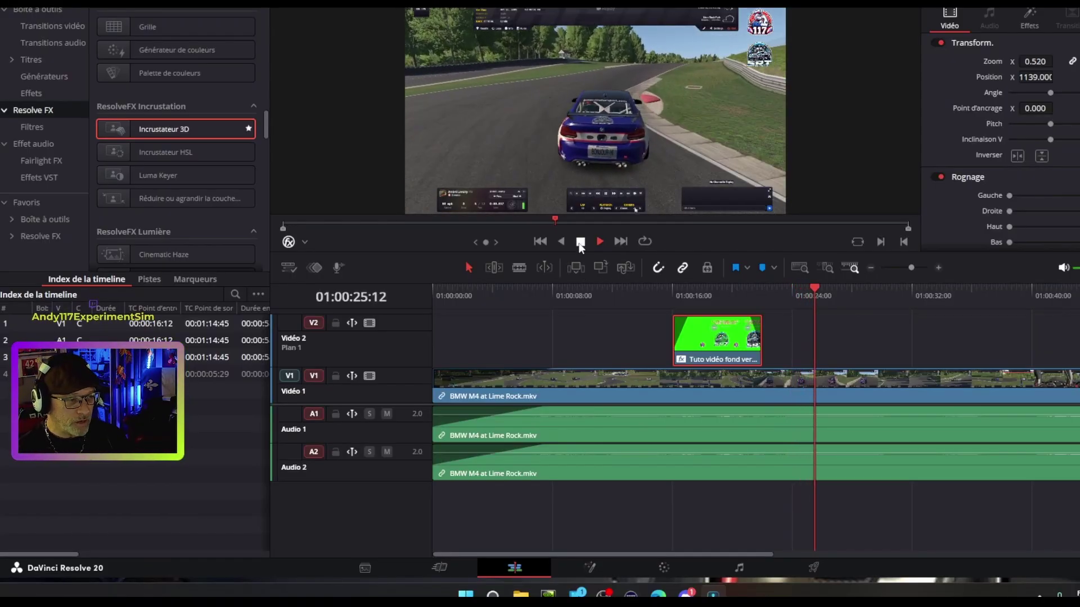
Copy the keyed green-screen clip on Vidéo 2 and paste the duplicate at 01:00:45:16
right_click(705, 341)
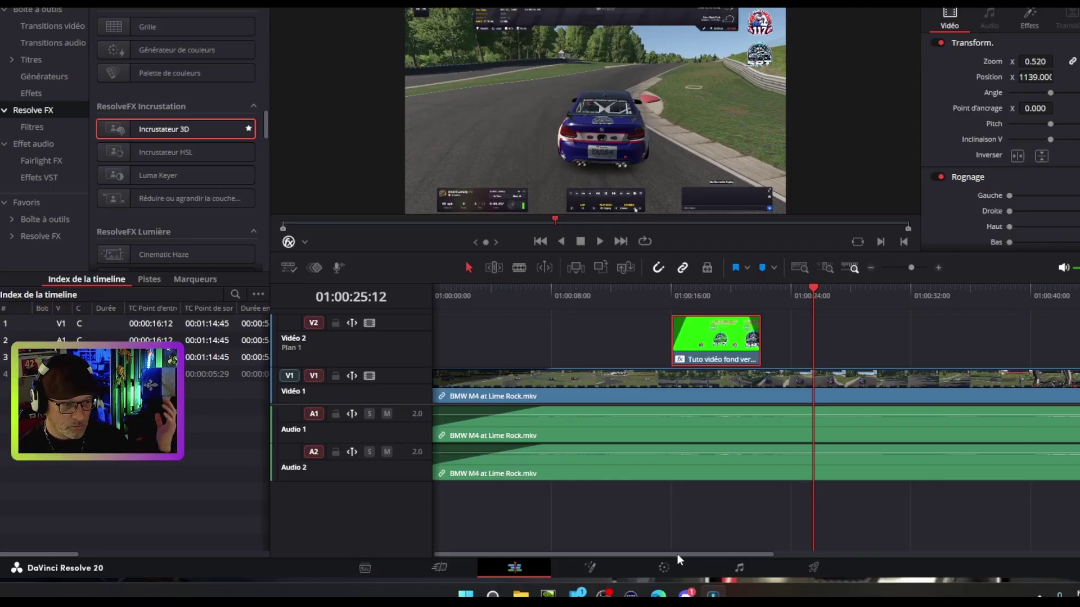
drag(676, 556, 796, 553)
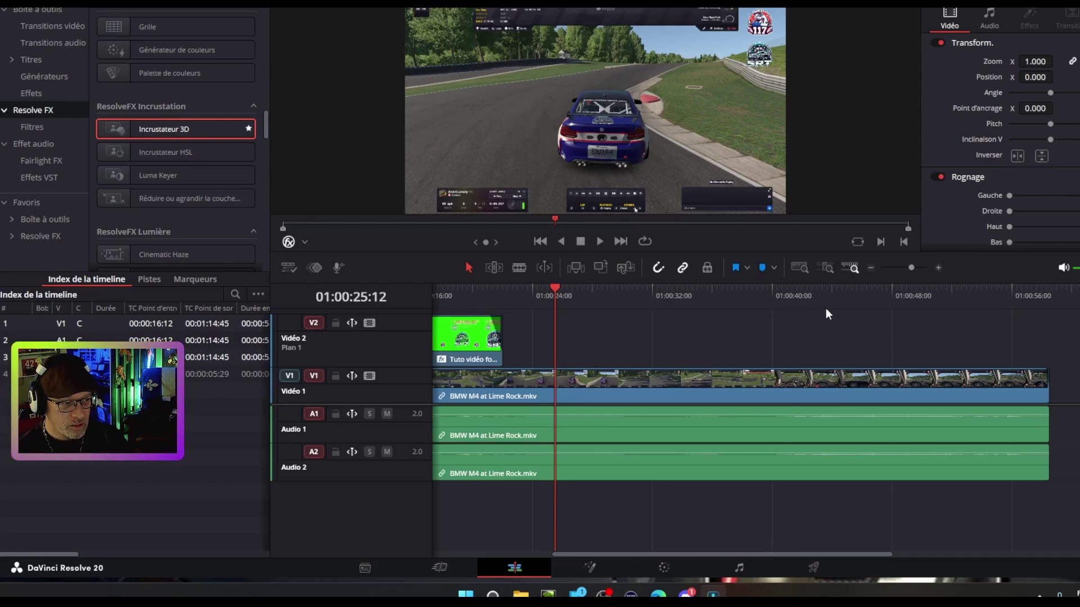
click(857, 293)
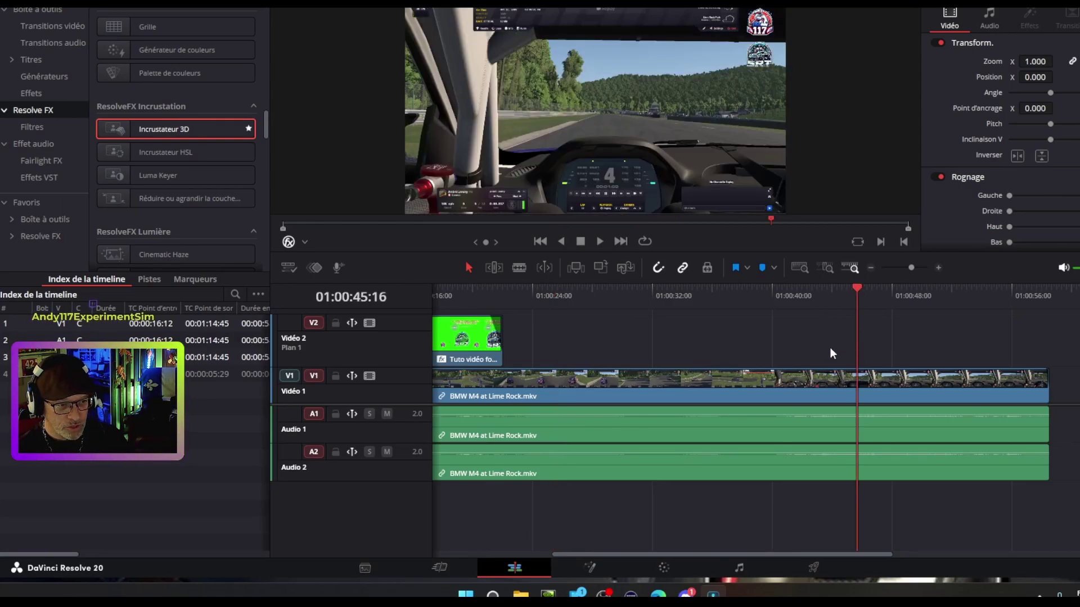
key(ctrl+v)
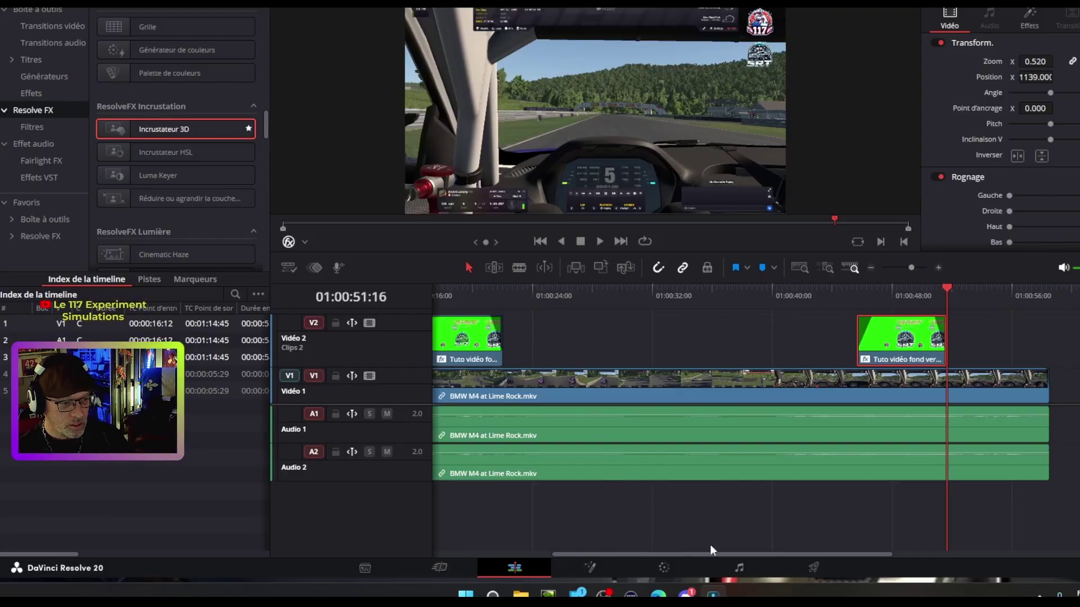
Raise the audio volume of the BMW M4 at Lime Rock.mkv clip
drag(723, 558, 596, 540)
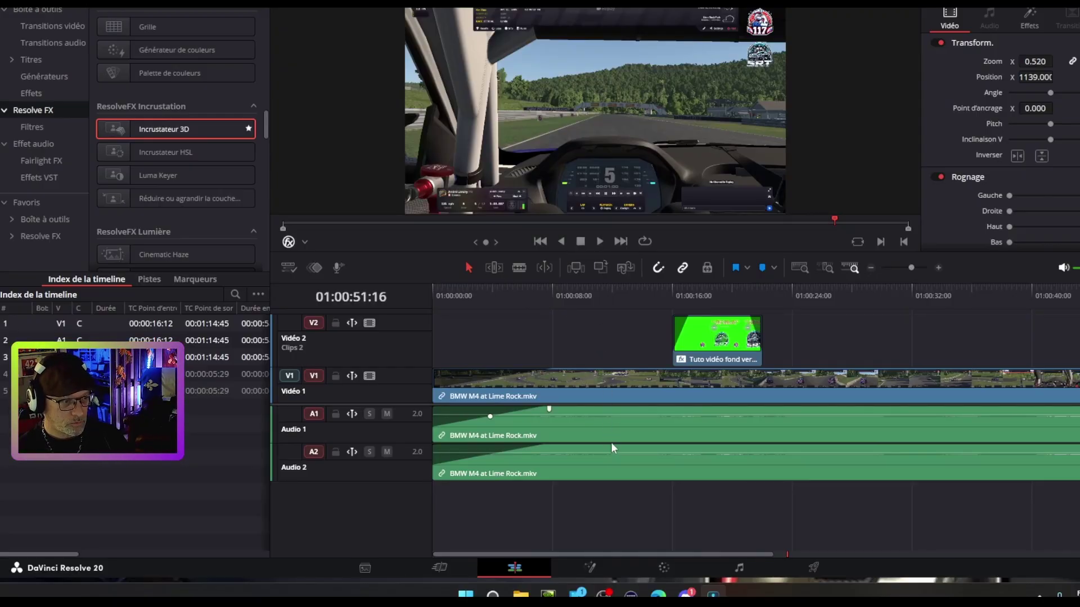
click(606, 424)
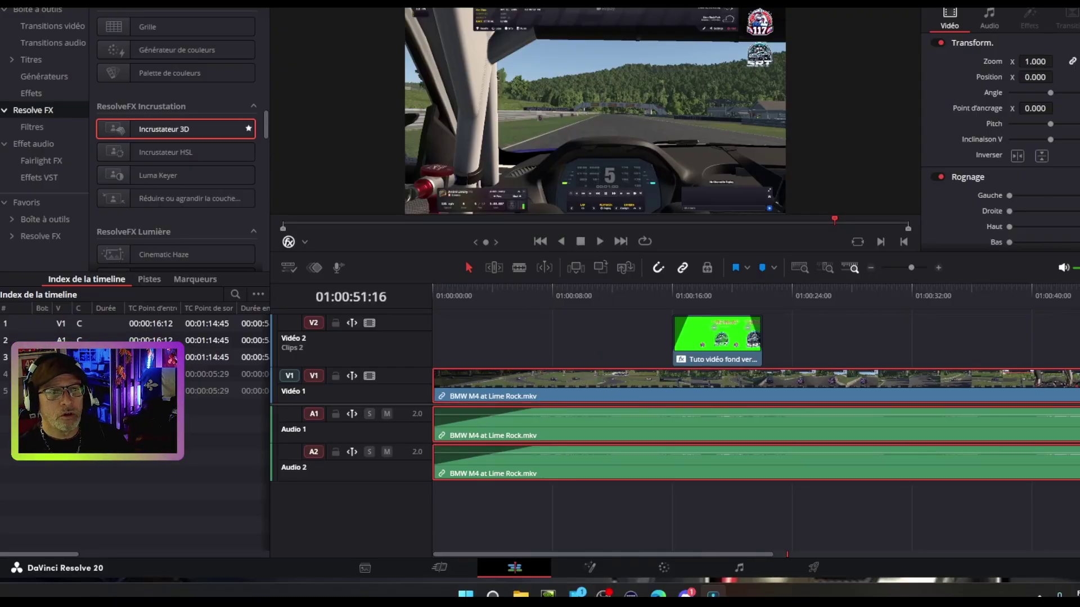
click(987, 17)
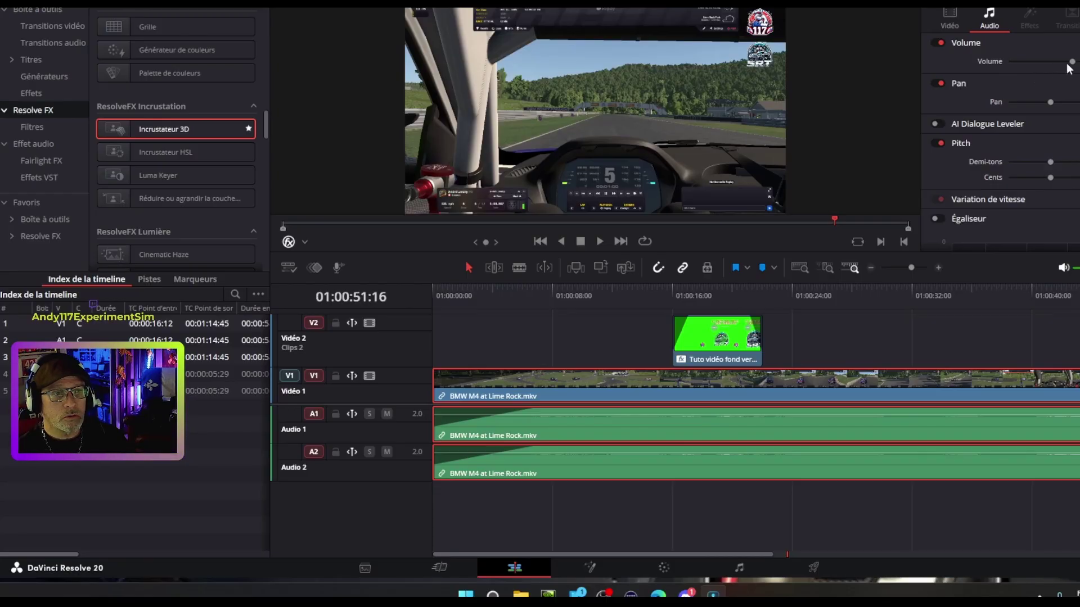
drag(1072, 63, 1079, 62)
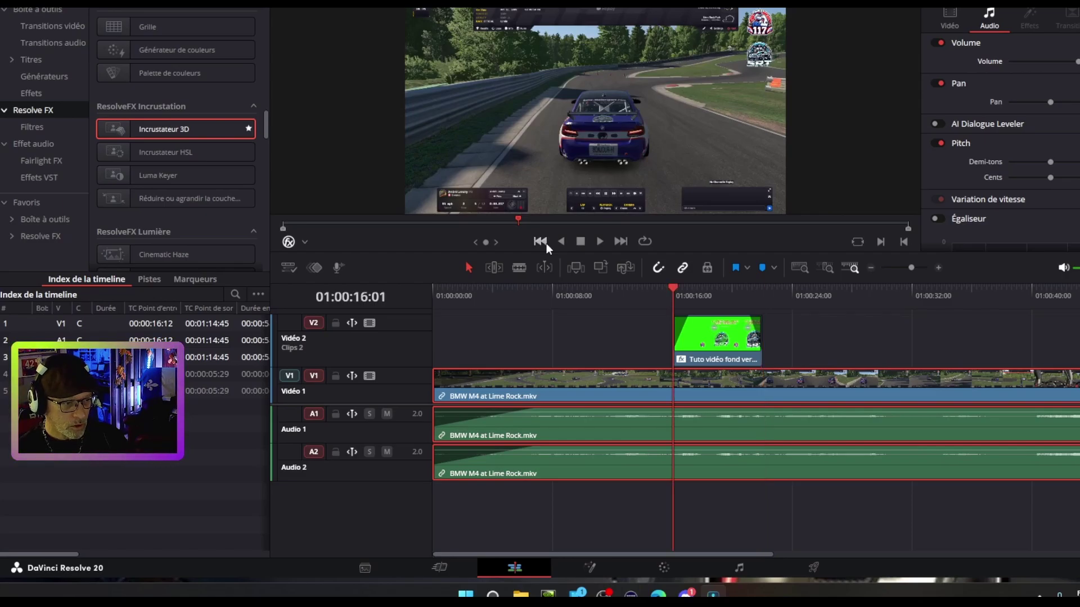
Play the timeline from its start in an enlarged viewer to review the edited video
click(540, 241)
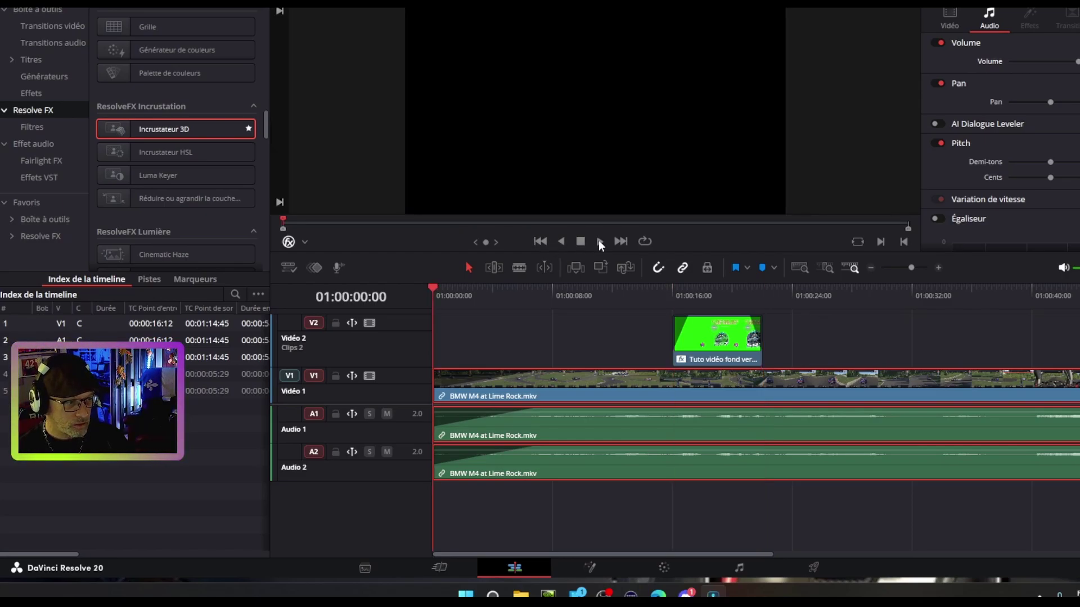
click(599, 242)
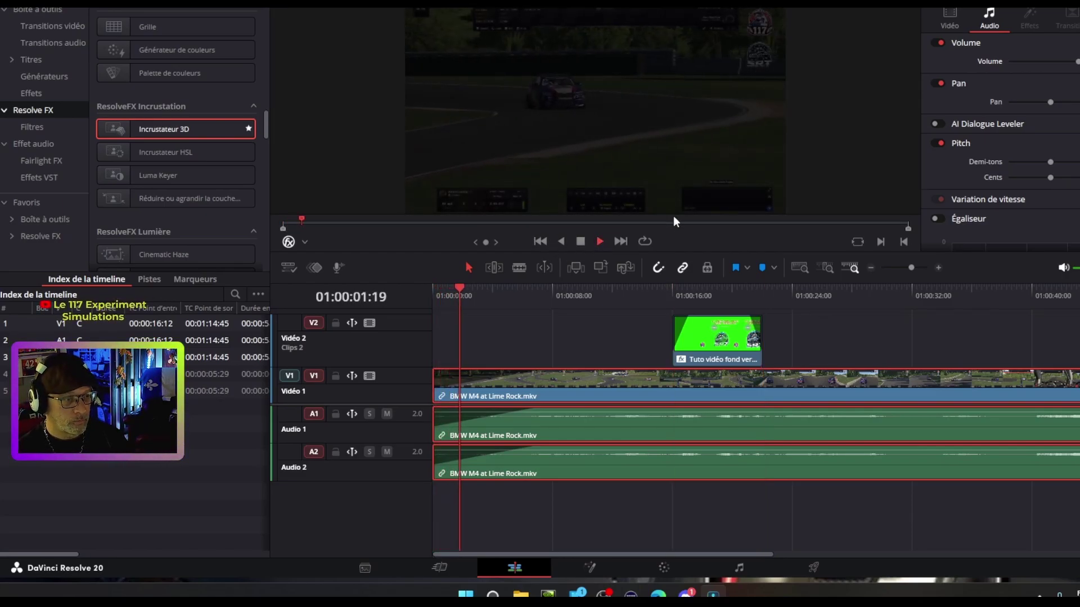
drag(683, 254, 690, 418)
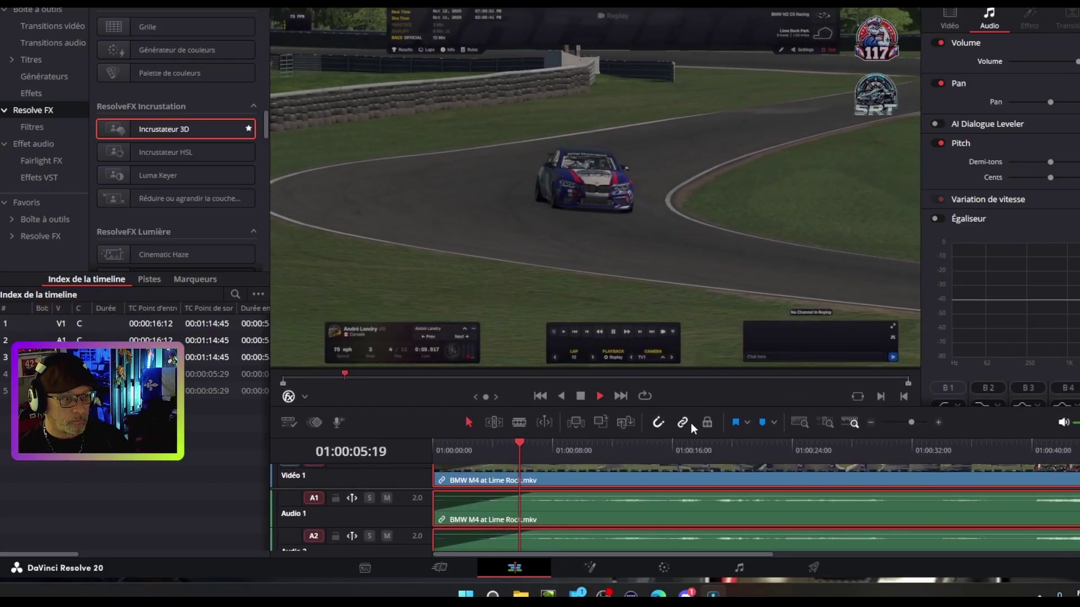